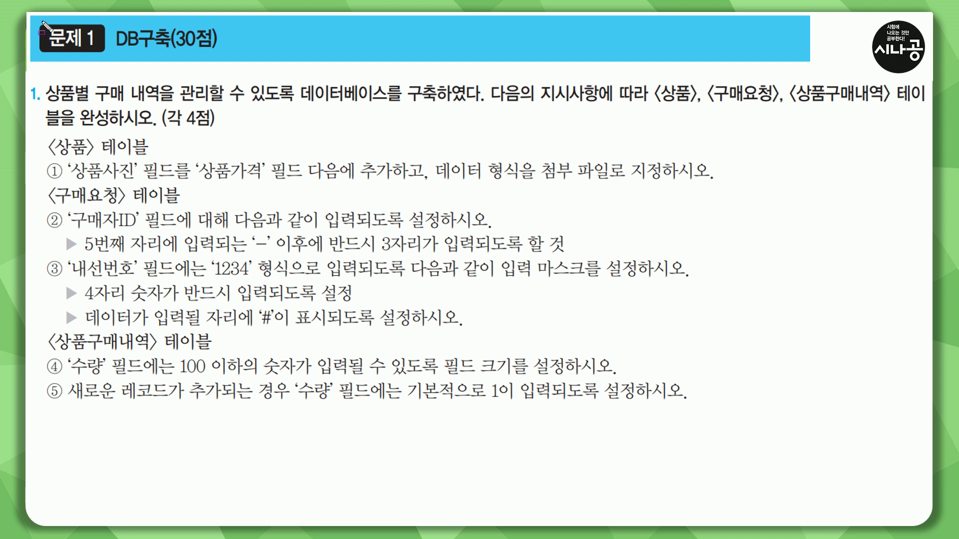
{"action": "left_click_drag", "start_coordinate": [116, 55], "coordinate": [170, 55]}
{"action": "left_click_drag", "start_coordinate": [171, 18], "coordinate": [219, 60]}
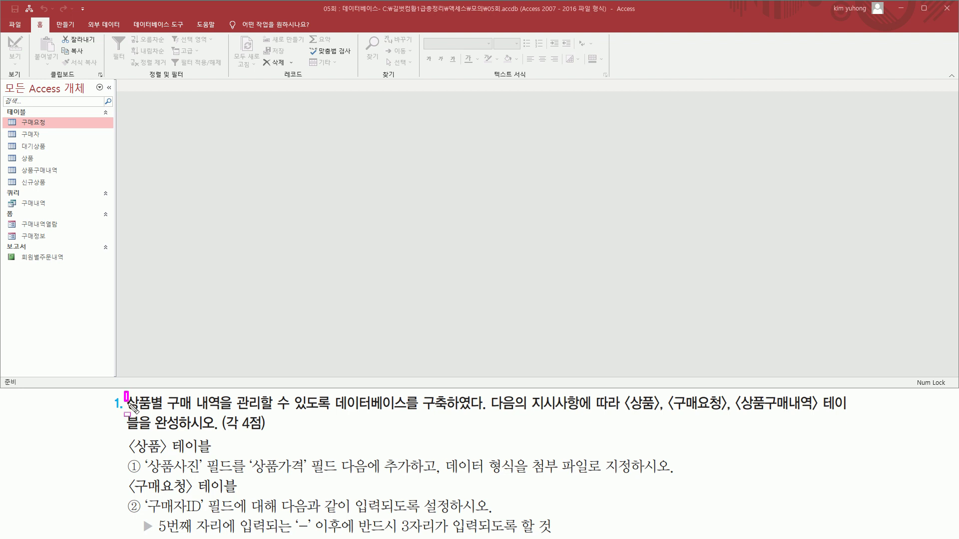
{"action": "mouse_move", "coordinate": [129, 403]}
{"action": "left_mouse_down"}
{"action": "mouse_move", "coordinate": [161, 415]}
{"action": "mouse_move", "coordinate": [822, 414]}
{"action": "left_mouse_up"}
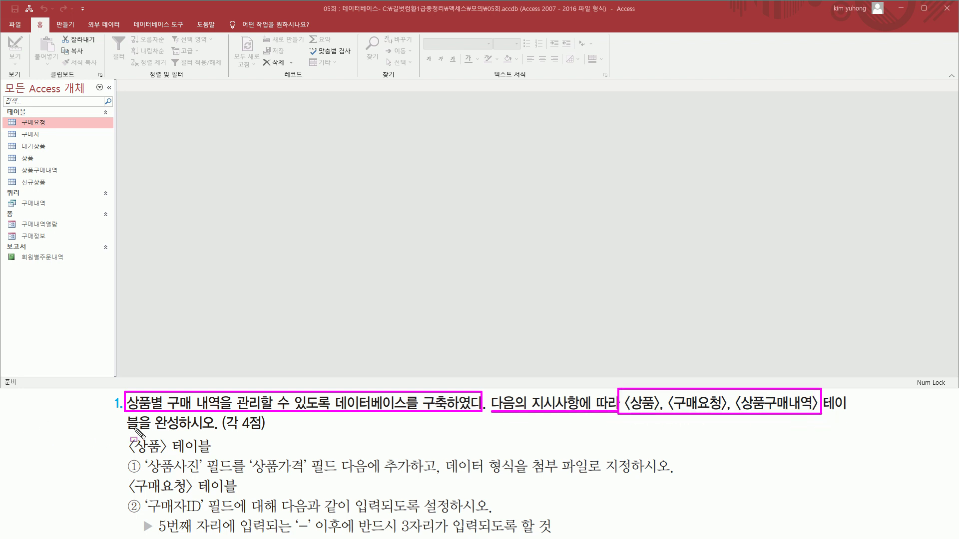
{"action": "left_click_drag", "start_coordinate": [123, 428], "coordinate": [241, 428]}
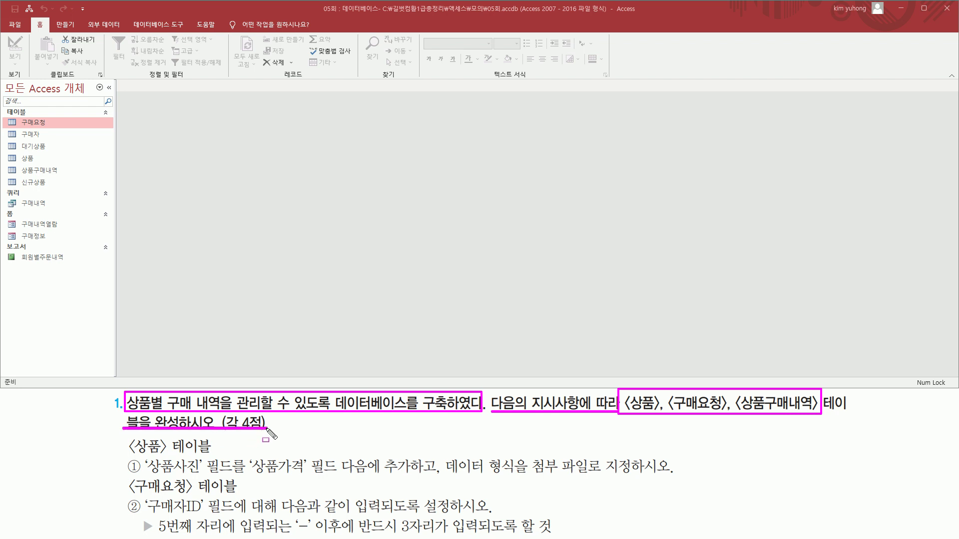
{"action": "key", "text": "Escape"}
{"action": "mouse_move", "coordinate": [120, 432]}
{"action": "left_mouse_down"}
{"action": "mouse_move", "coordinate": [135, 447]}
{"action": "mouse_move", "coordinate": [233, 468]}
{"action": "left_mouse_up"}
{"action": "key", "text": "Escape"}
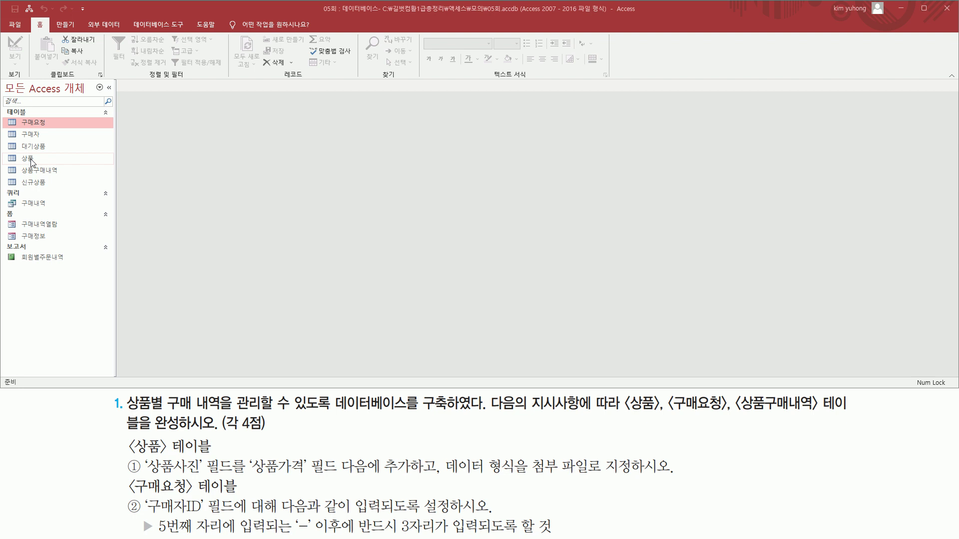
Step: Open the 상품 table in design view
{"action": "right_click", "coordinate": [31, 161]}
{"action": "left_click", "coordinate": [62, 181]}
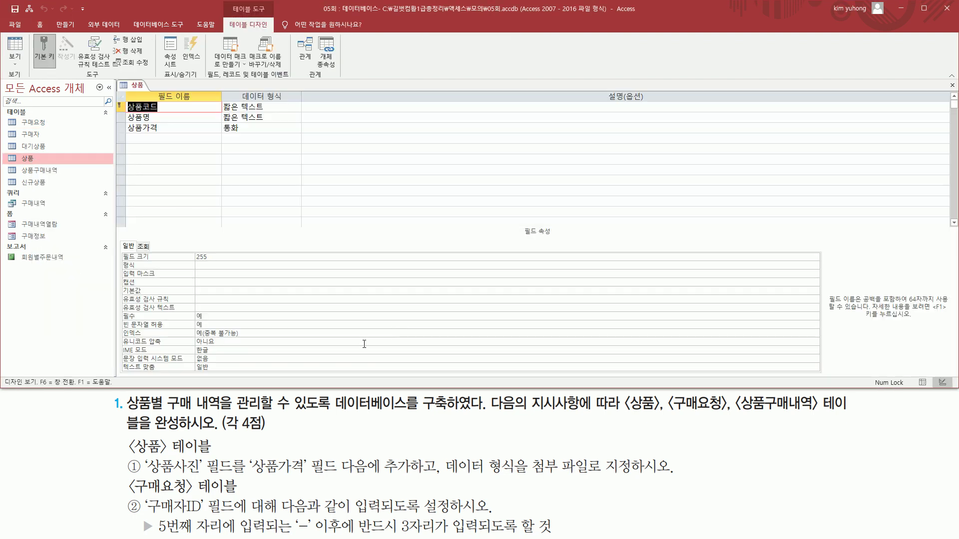
{"action": "left_click_drag", "start_coordinate": [122, 99], "coordinate": [187, 133]}
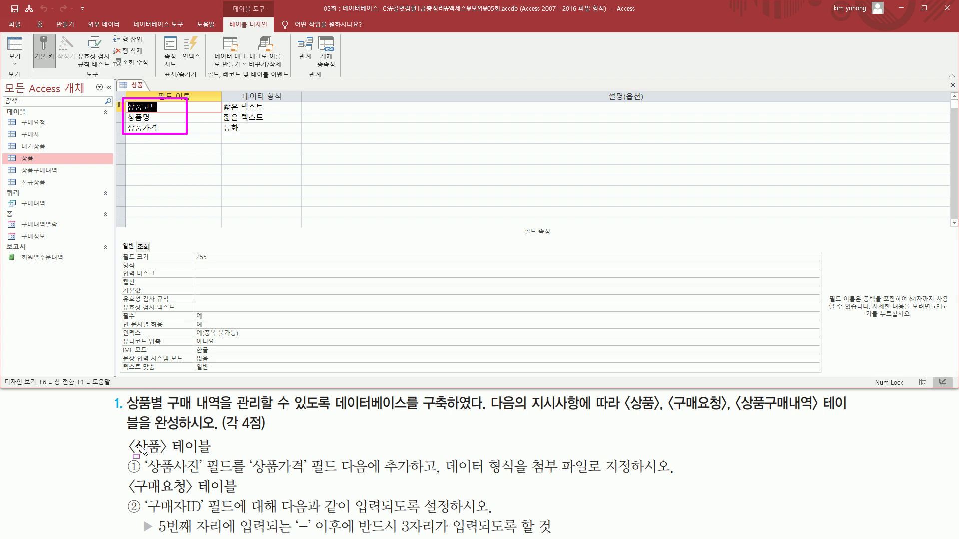
{"action": "mouse_move", "coordinate": [144, 473]}
{"action": "left_mouse_down"}
{"action": "mouse_move", "coordinate": [237, 473]}
{"action": "mouse_move", "coordinate": [235, 458]}
{"action": "mouse_move", "coordinate": [415, 481]}
{"action": "left_mouse_up"}
{"action": "mouse_move", "coordinate": [125, 123]}
{"action": "left_mouse_down"}
{"action": "mouse_move", "coordinate": [167, 144]}
{"action": "mouse_move", "coordinate": [198, 145]}
{"action": "left_mouse_up"}
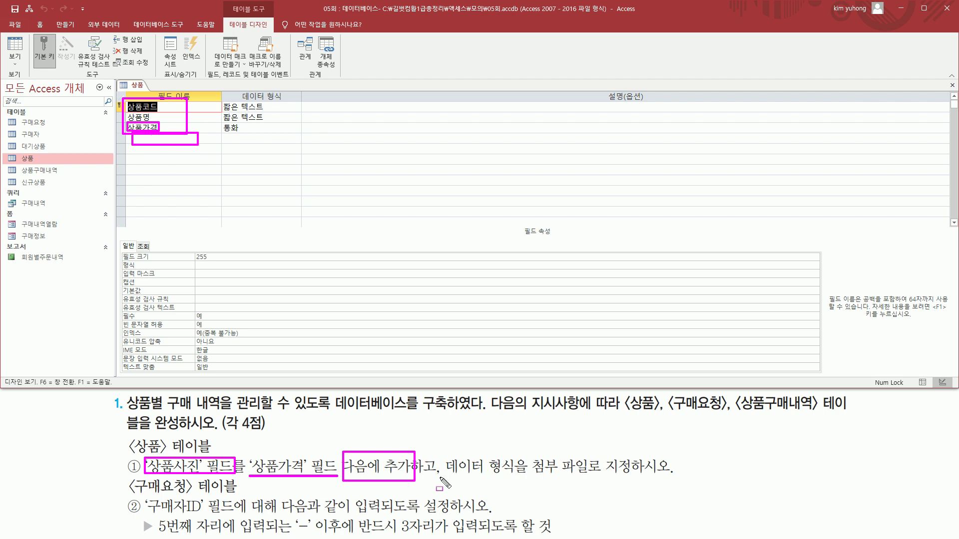
{"action": "left_click_drag", "start_coordinate": [447, 472], "coordinate": [643, 492]}
{"action": "key", "text": "Escape"}
Step: Add a field named 상품사진 after 상품가격 and set its data type to 첨부 파일
{"action": "left_click", "coordinate": [182, 138]}
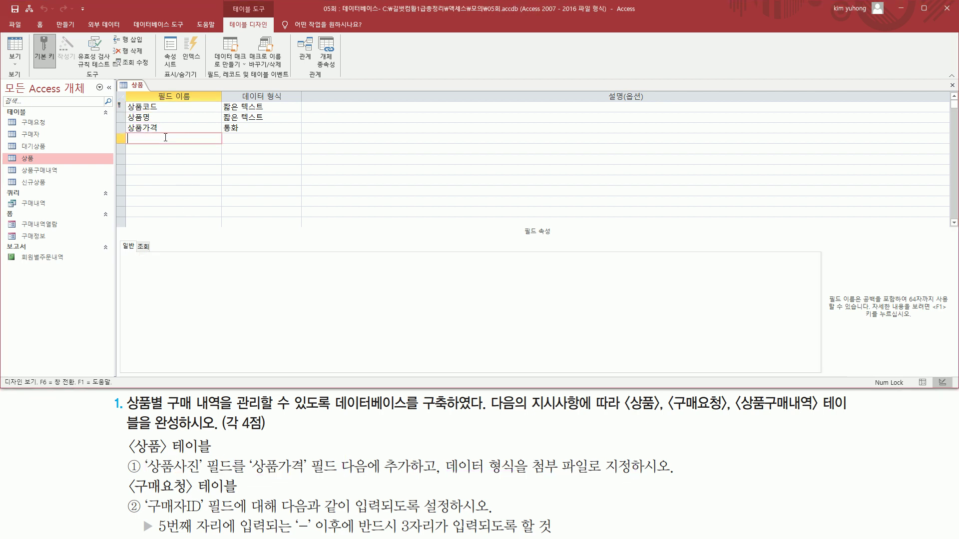
{"action": "type", "text": "상품사진"}
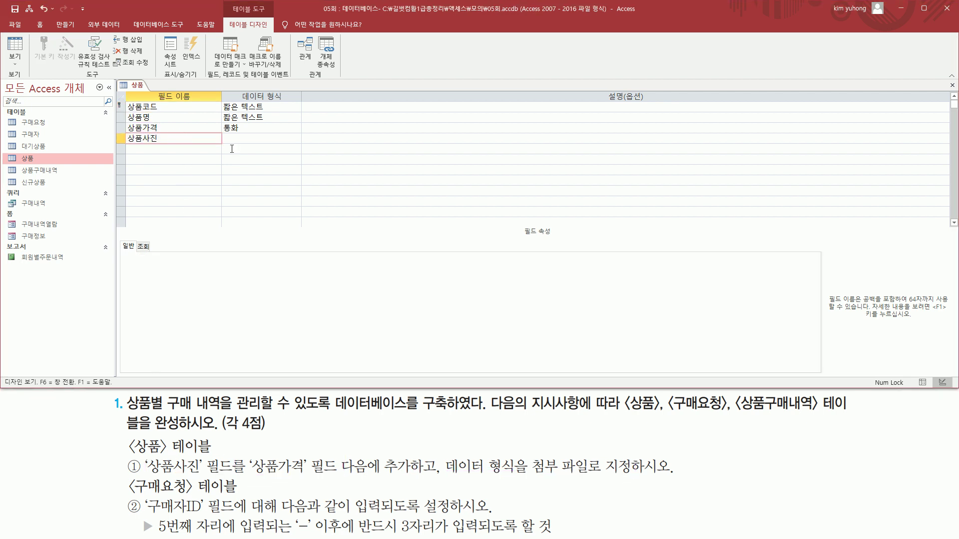
{"action": "left_click", "coordinate": [248, 138]}
{"action": "left_click", "coordinate": [296, 139]}
{"action": "left_click", "coordinate": [245, 266]}
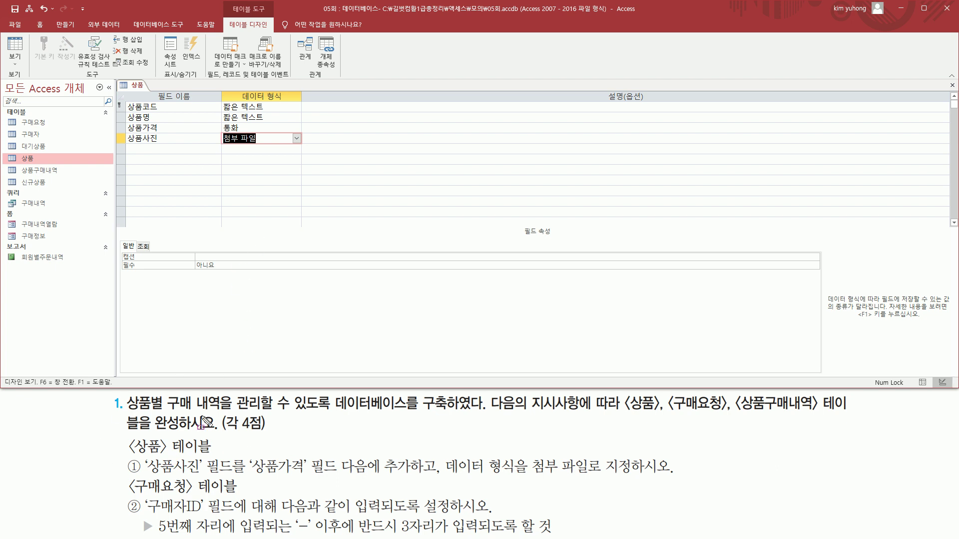
{"action": "left_click_drag", "start_coordinate": [124, 478], "coordinate": [237, 493]}
{"action": "key", "text": "Escape"}
Step: Close the 상품 table and save its design changes
{"action": "right_click", "coordinate": [140, 87]}
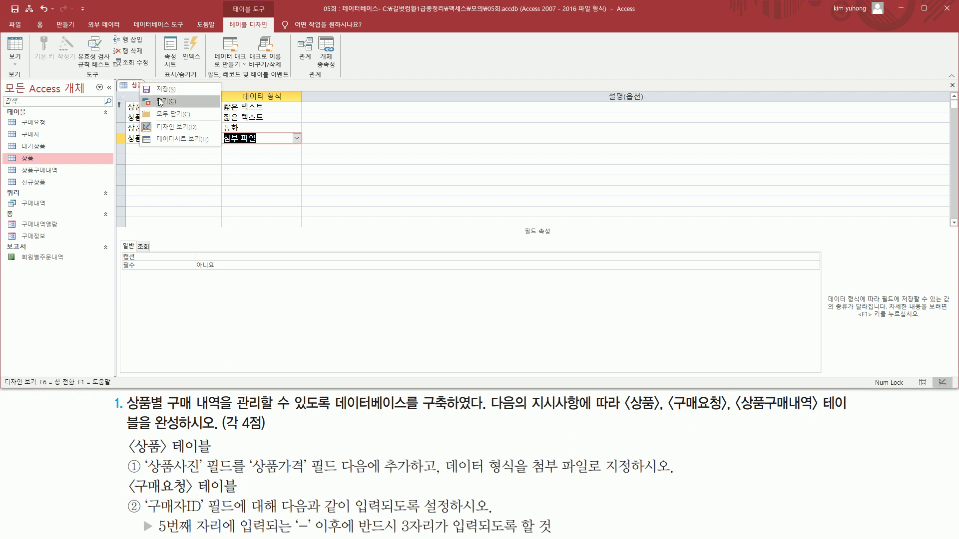
{"action": "left_click", "coordinate": [159, 101]}
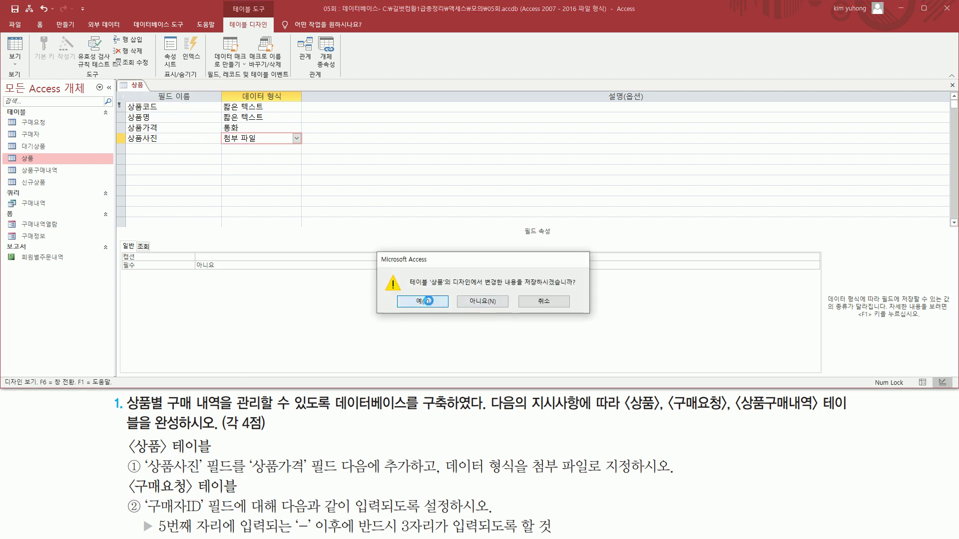
{"action": "left_click", "coordinate": [447, 305]}
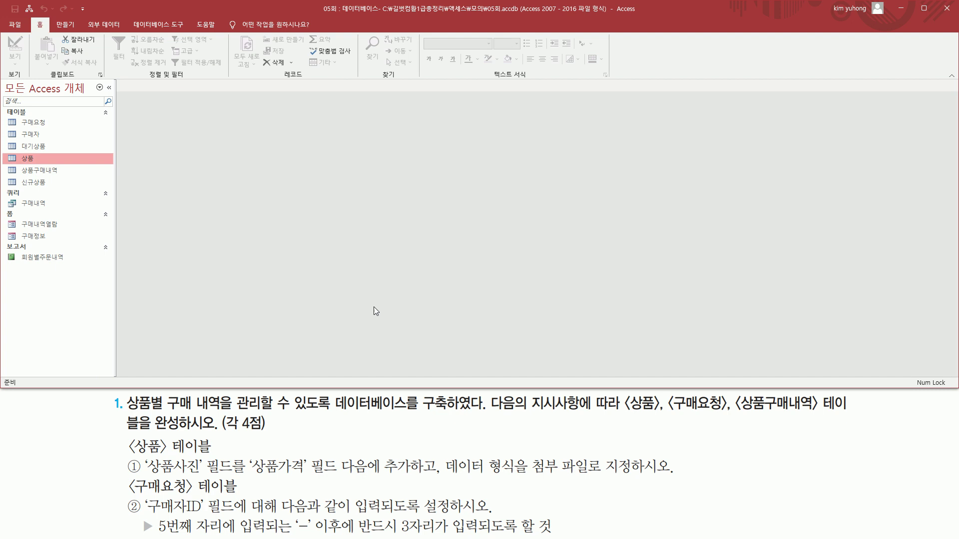
Step: Open the 구매요청 table in design view
{"action": "left_click", "coordinate": [40, 125]}
{"action": "right_click", "coordinate": [53, 122]}
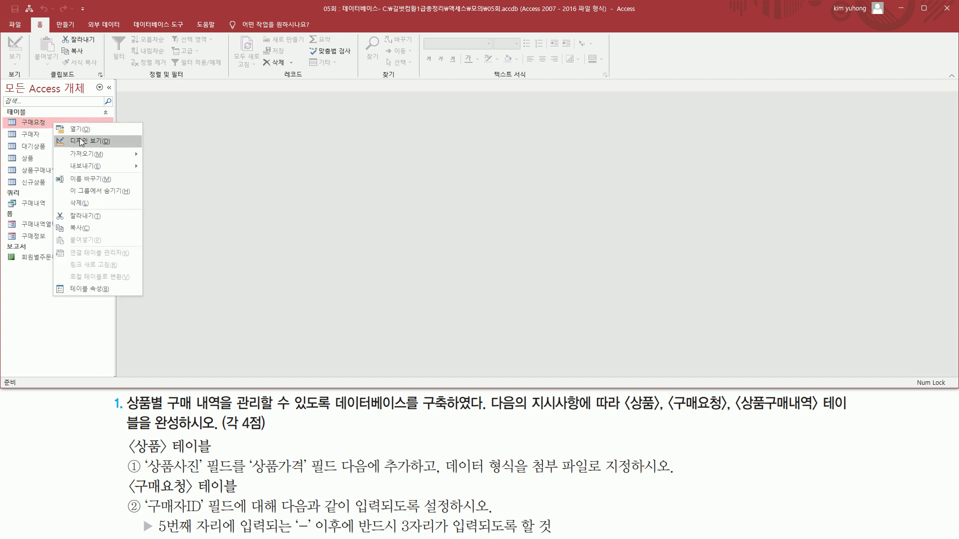
{"action": "left_click", "coordinate": [81, 142]}
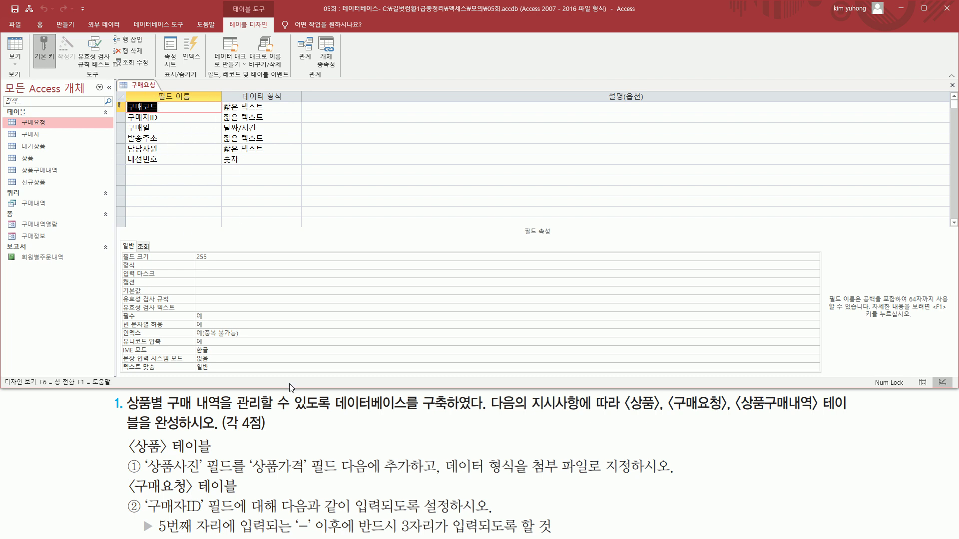
{"action": "mouse_move", "coordinate": [144, 494]}
{"action": "left_mouse_down"}
{"action": "mouse_move", "coordinate": [175, 516]}
{"action": "mouse_move", "coordinate": [488, 513]}
{"action": "left_mouse_up"}
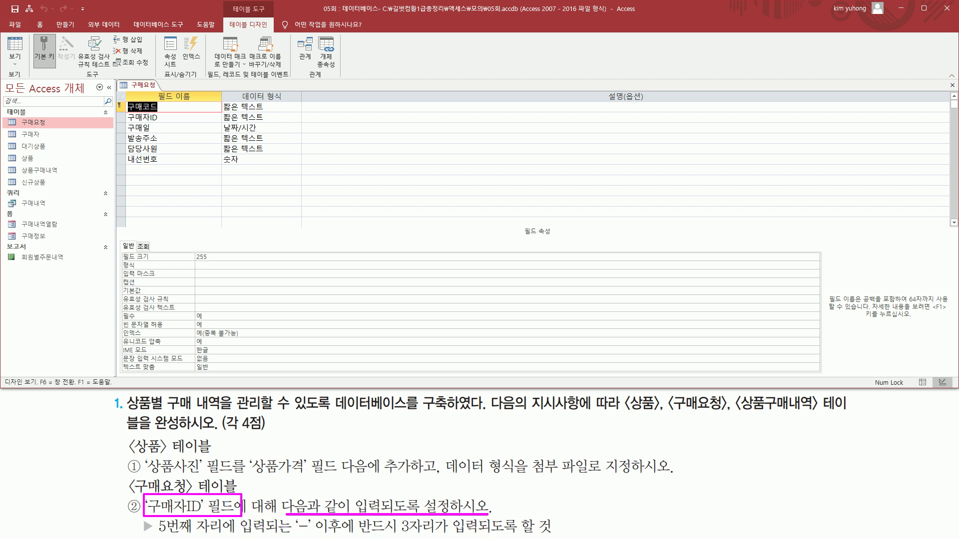
{"action": "left_click_drag", "start_coordinate": [152, 534], "coordinate": [551, 536]}
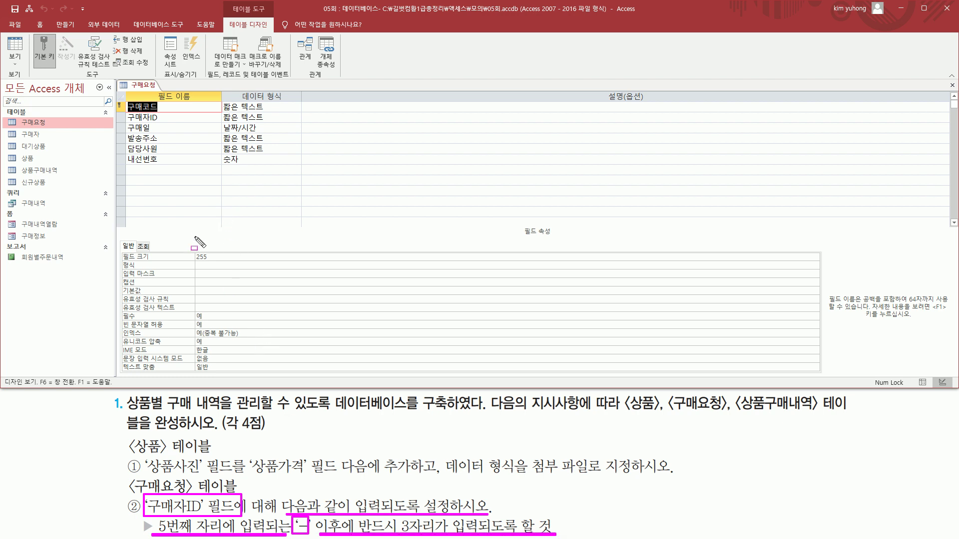
{"action": "key", "text": "Escape"}
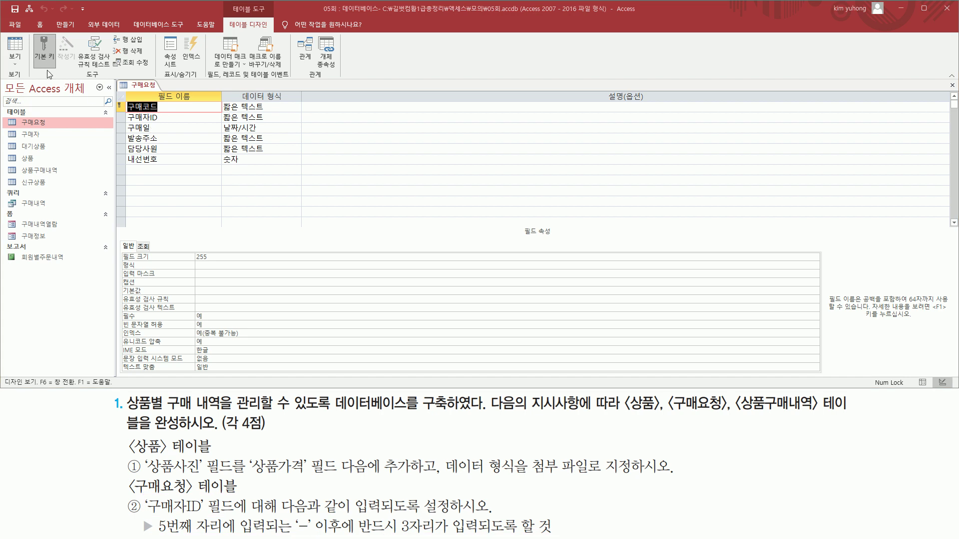
Step: Examine the format of the 구매자ID values in the 구매요청 datasheet, and return the table to design view
{"action": "left_click", "coordinate": [15, 47]}
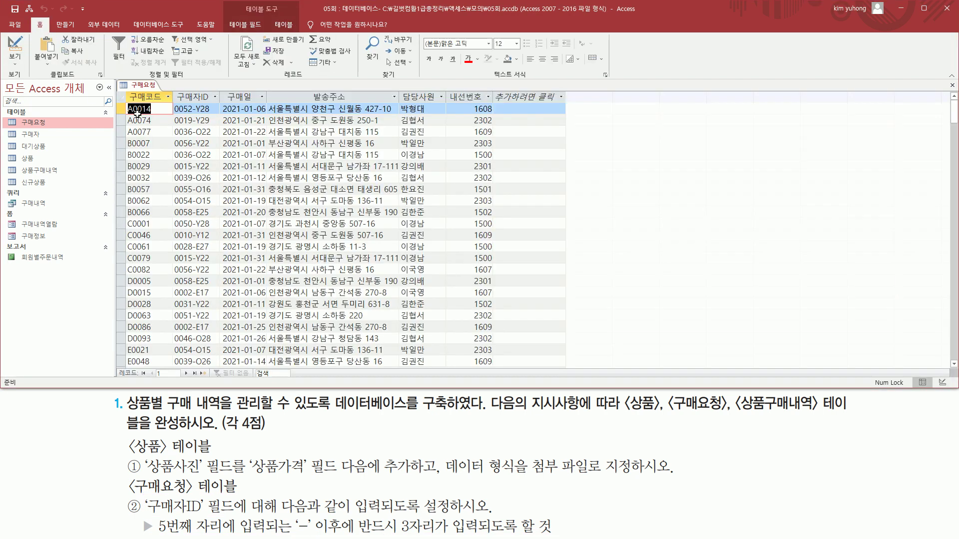
{"action": "mouse_move", "coordinate": [170, 101]}
{"action": "left_mouse_down"}
{"action": "mouse_move", "coordinate": [212, 185]}
{"action": "mouse_move", "coordinate": [224, 246]}
{"action": "left_mouse_up"}
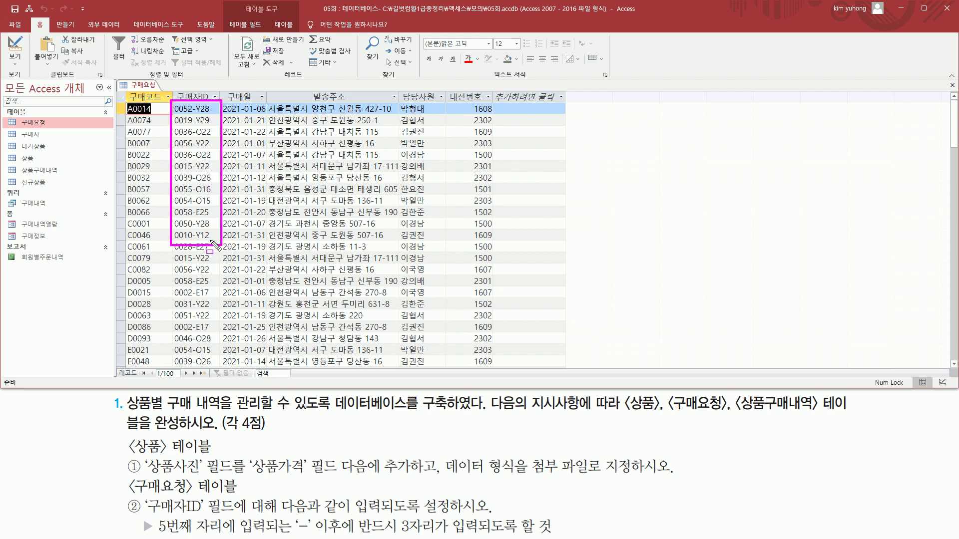
{"action": "left_click_drag", "start_coordinate": [154, 532], "coordinate": [316, 533]}
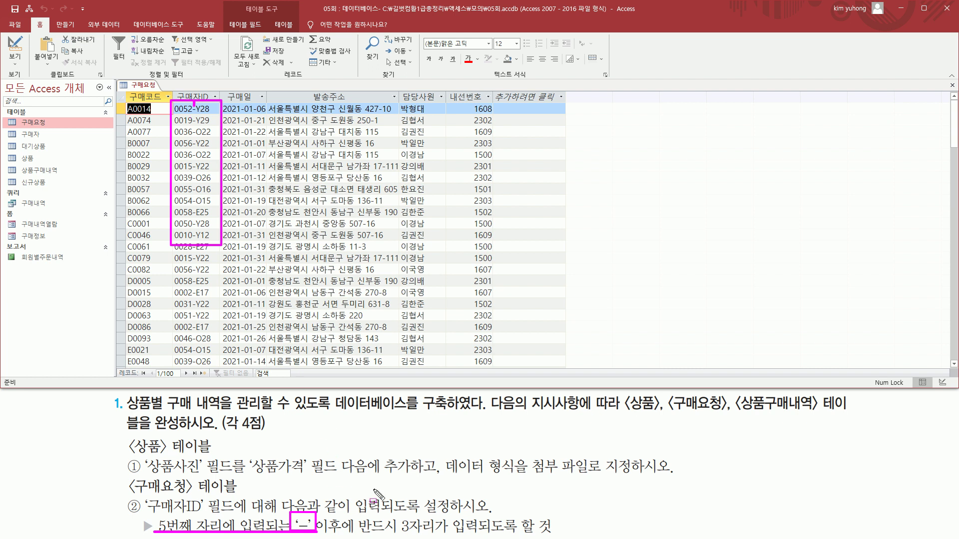
{"action": "left_click_drag", "start_coordinate": [358, 536], "coordinate": [553, 536]}
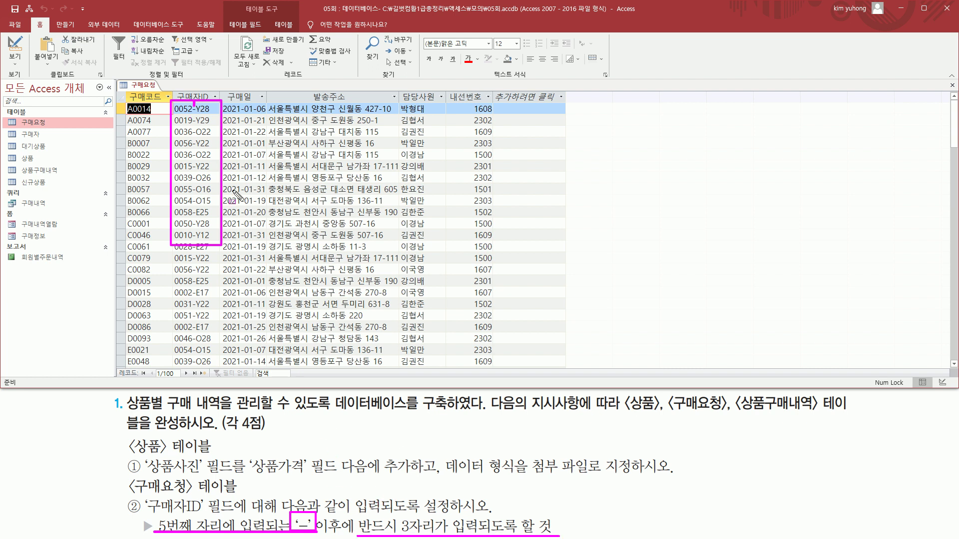
{"action": "mouse_move", "coordinate": [197, 102]}
{"action": "left_mouse_down"}
{"action": "mouse_move", "coordinate": [194, 244]}
{"action": "mouse_move", "coordinate": [215, 100]}
{"action": "mouse_move", "coordinate": [215, 359]}
{"action": "left_mouse_up"}
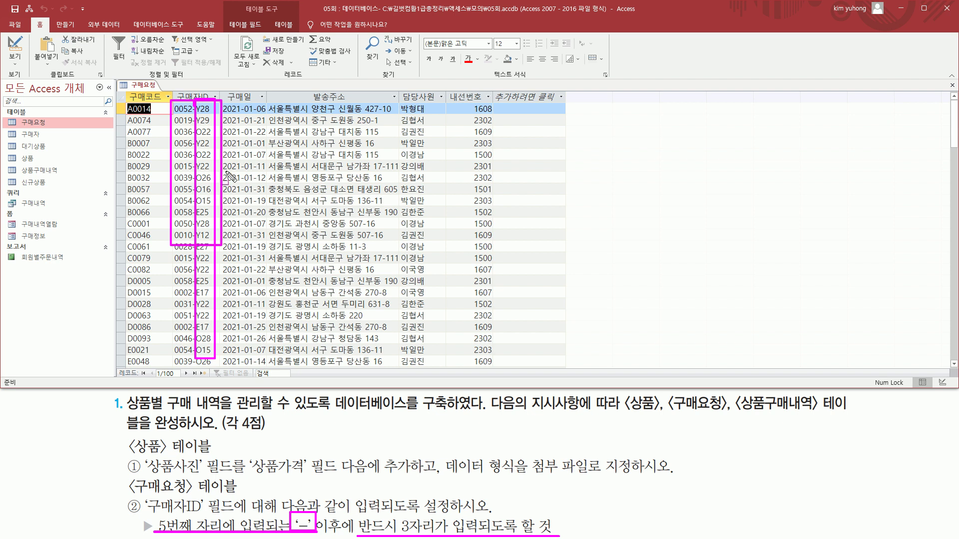
{"action": "key", "text": "Escape"}
{"action": "right_click", "coordinate": [142, 84]}
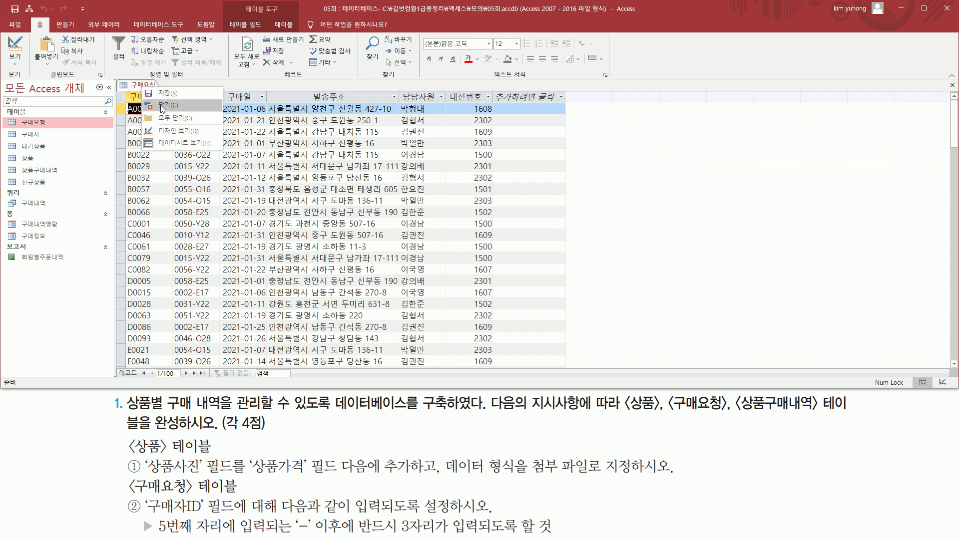
{"action": "left_click", "coordinate": [172, 130]}
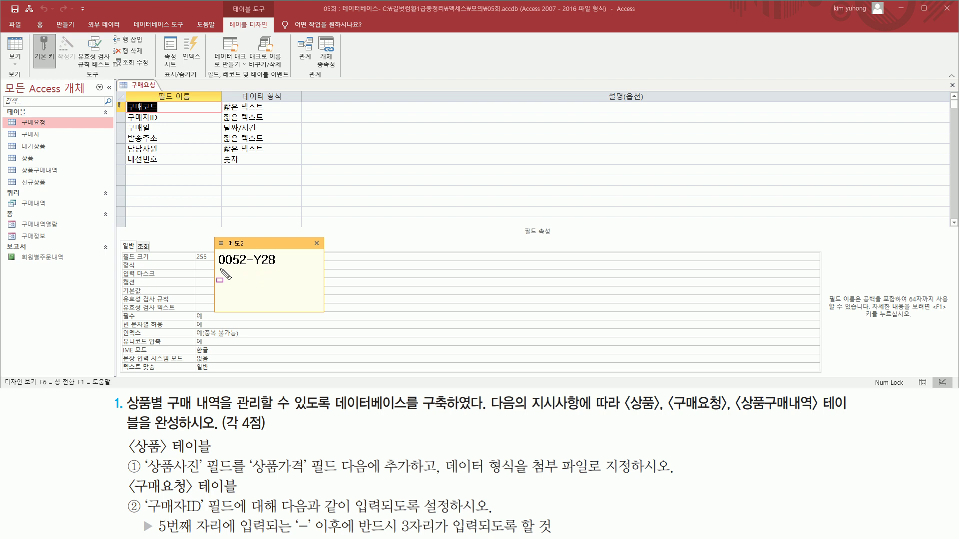
{"action": "left_click_drag", "start_coordinate": [216, 268], "coordinate": [277, 269]}
{"action": "left_click_drag", "start_coordinate": [255, 247], "coordinate": [281, 269]}
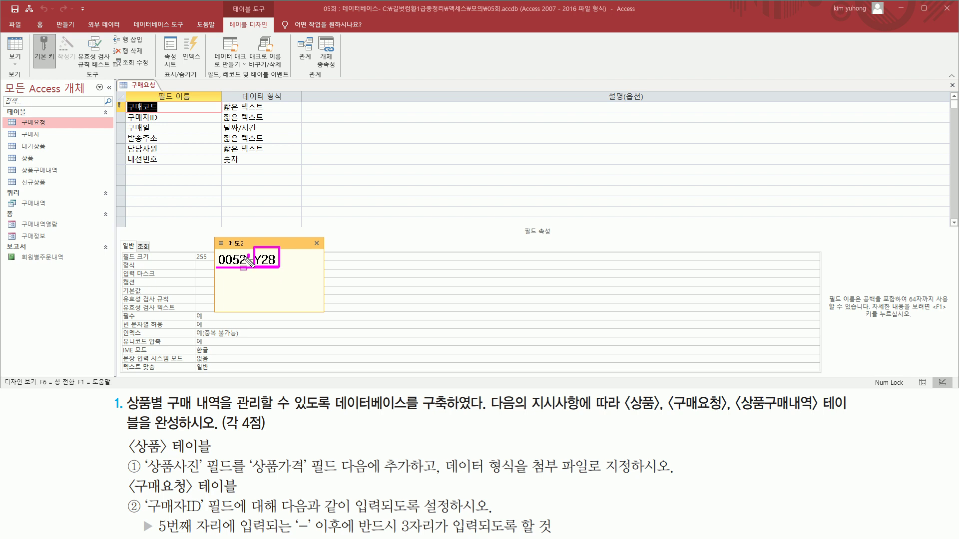
{"action": "key", "text": "Escape"}
{"action": "mouse_move", "coordinate": [218, 265]}
{"action": "left_mouse_down"}
{"action": "mouse_move", "coordinate": [262, 275]}
{"action": "mouse_move", "coordinate": [270, 253]}
{"action": "mouse_move", "coordinate": [251, 254]}
{"action": "left_mouse_up"}
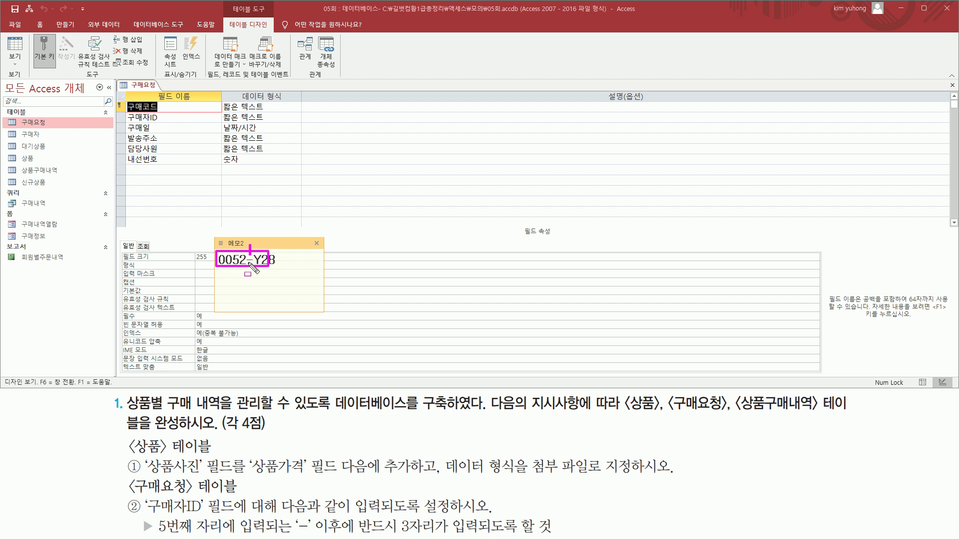
{"action": "left_click_drag", "start_coordinate": [256, 245], "coordinate": [270, 273]}
{"action": "key", "text": "e"}
{"action": "left_click_drag", "start_coordinate": [215, 268], "coordinate": [282, 268]}
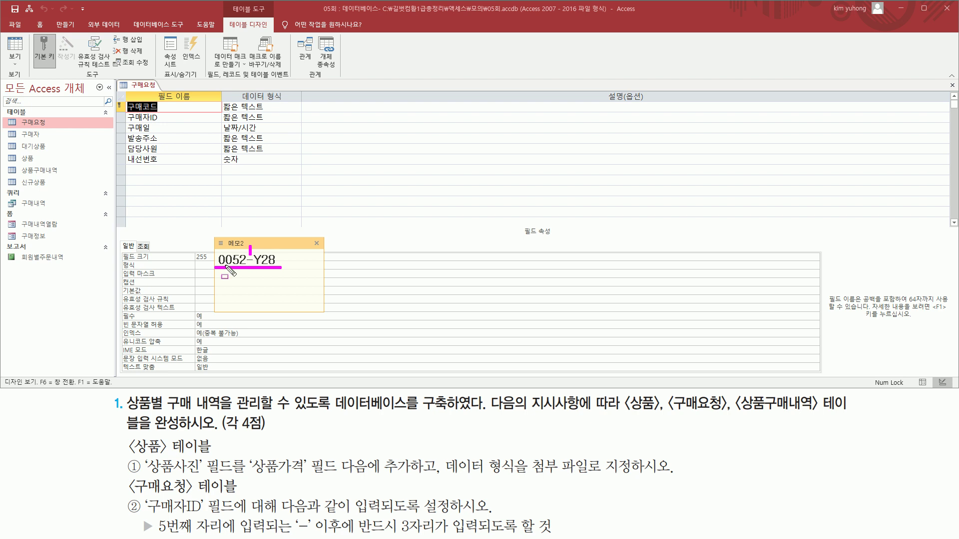
{"action": "left_click_drag", "start_coordinate": [253, 245], "coordinate": [278, 266]}
{"action": "key", "text": "Escape"}
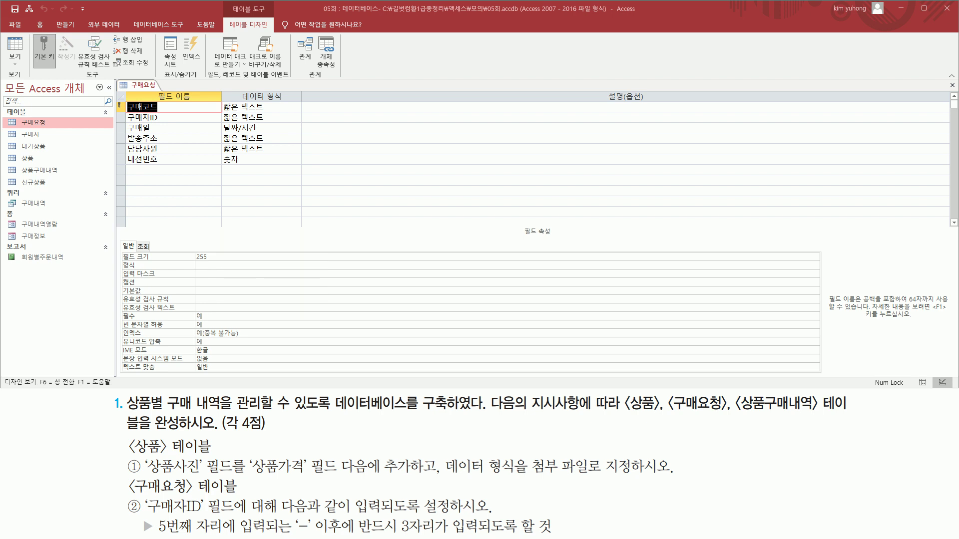
Step: Set the 구매자ID field's validation rule to Len([구매자ID])-InStr([구매자ID],"-")=3
{"action": "left_click", "coordinate": [179, 119]}
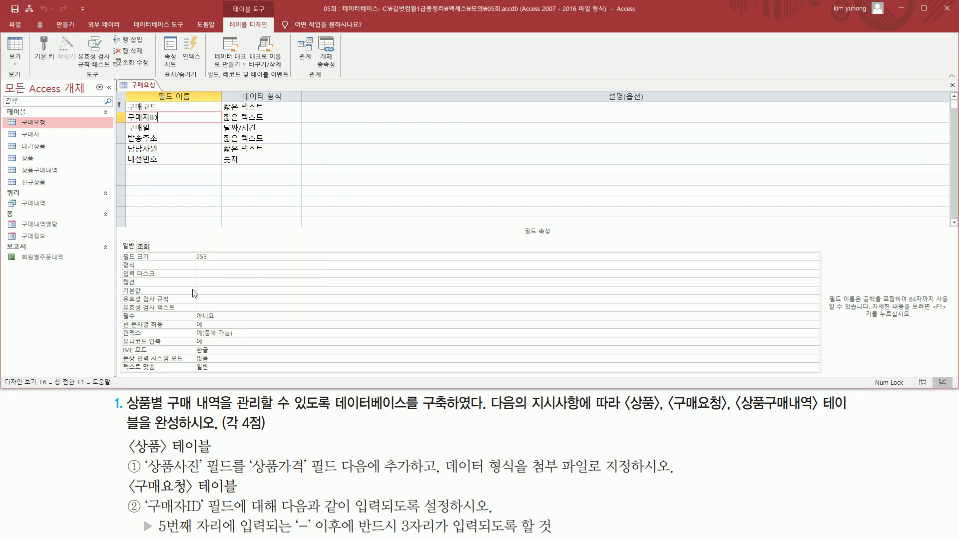
{"action": "left_click", "coordinate": [281, 298]}
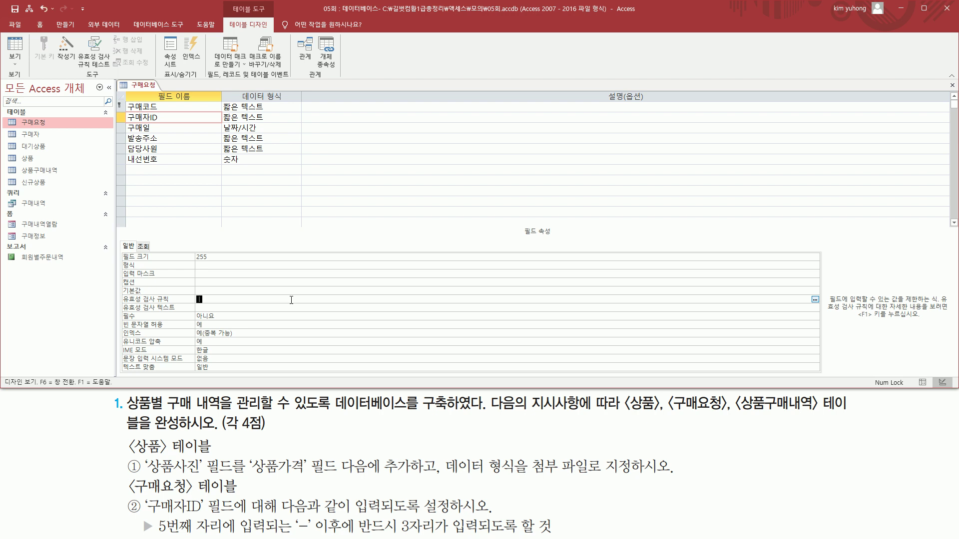
{"action": "type", "text": "len"}
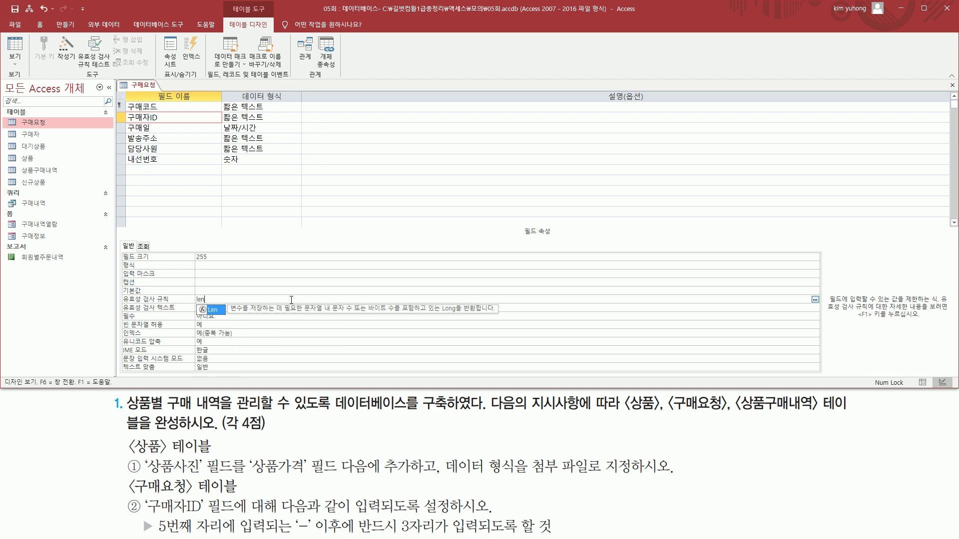
{"action": "type", "text": "(["}
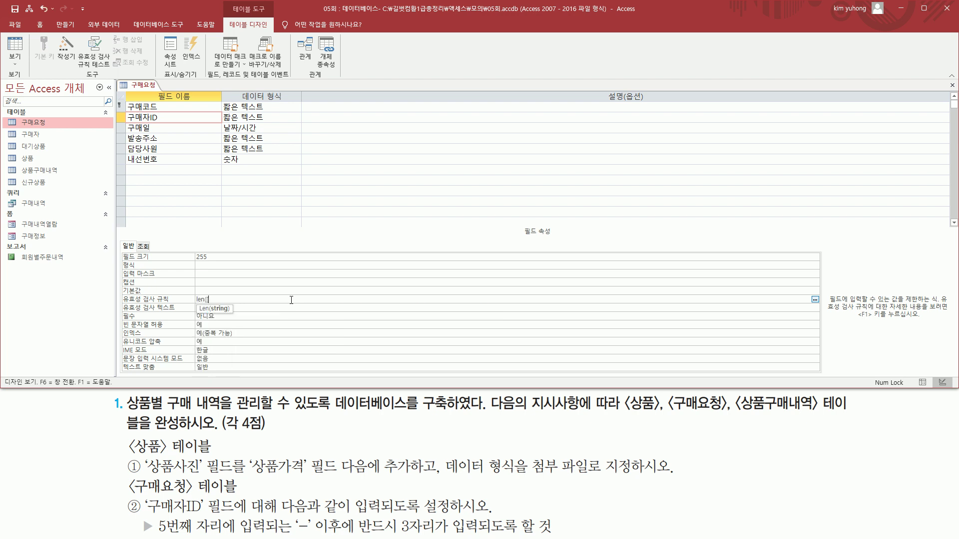
{"action": "type", "text": "구매자ID]) - inst"}
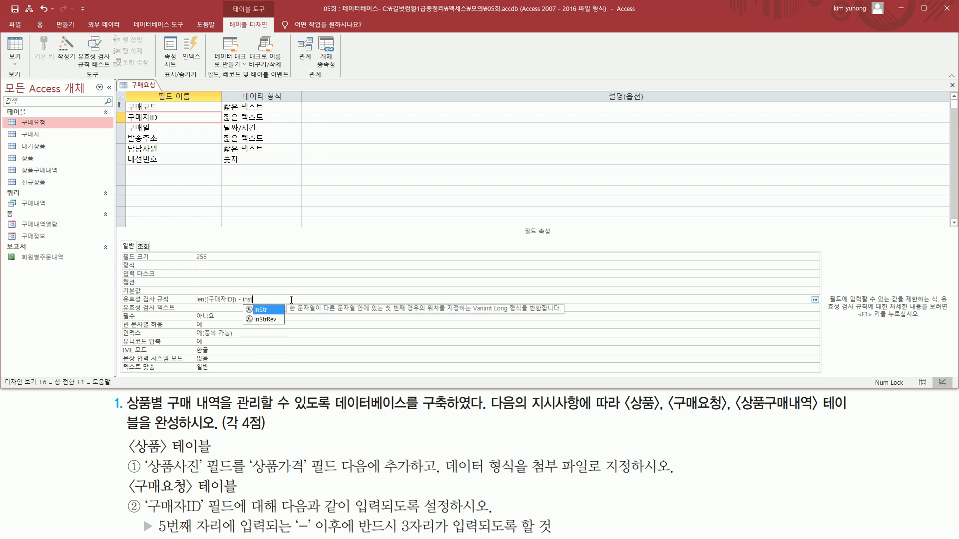
{"action": "key", "text": "Tab"}
{"action": "type", "text": "("}
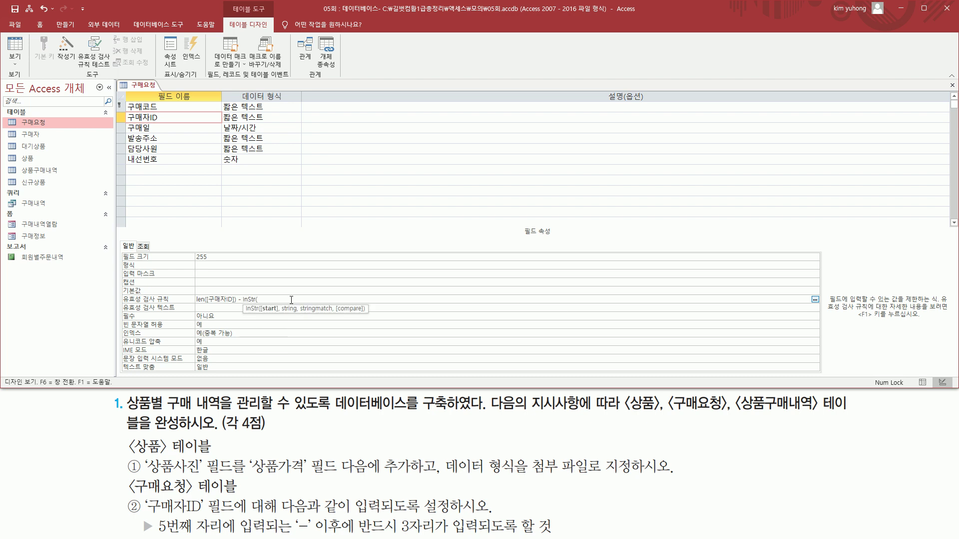
{"action": "type", "text": "("}
{"action": "key", "text": "BackSpace"}
{"action": "type", "text": "[구매자ID],\"-\")"}
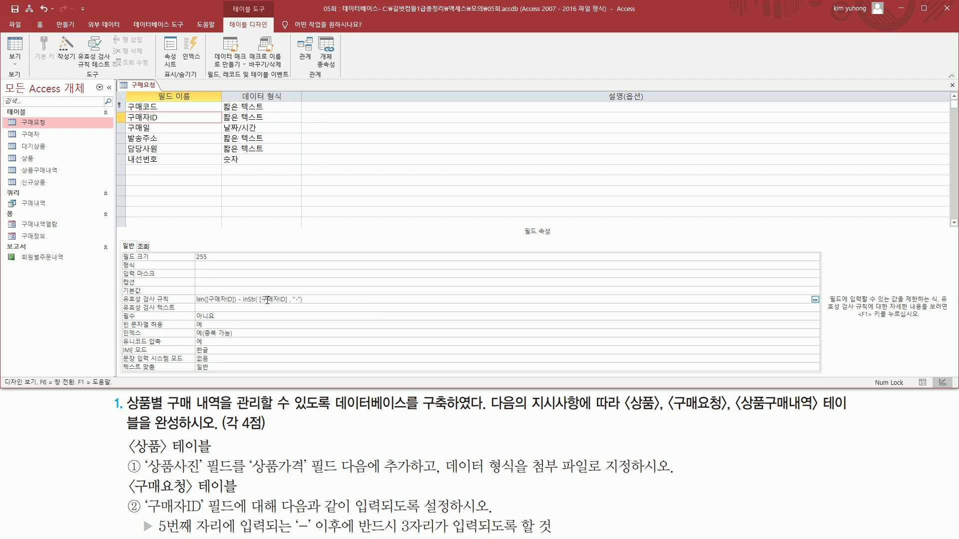
{"action": "left_click", "coordinate": [243, 300], "text": "shift"}
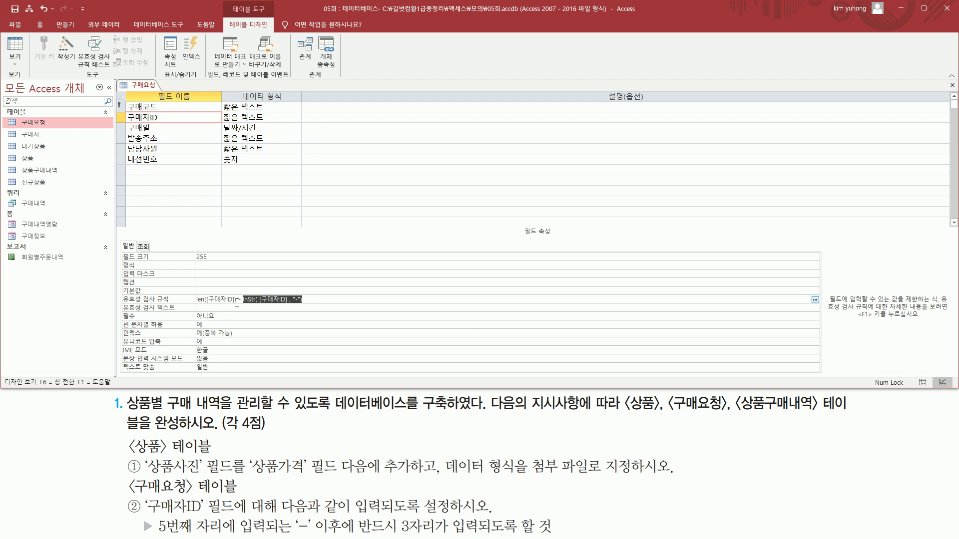
{"action": "left_click_drag", "start_coordinate": [237, 300], "coordinate": [148, 300]}
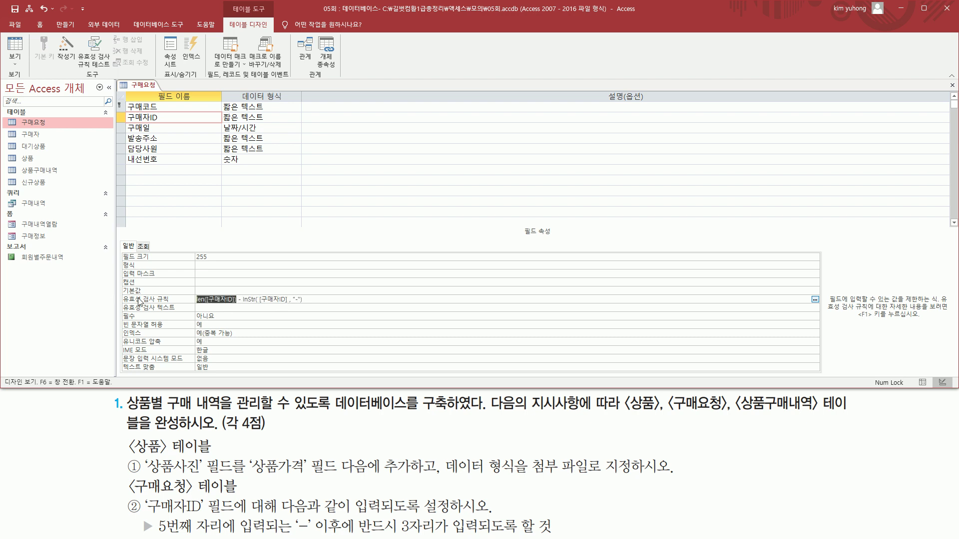
{"action": "left_click", "coordinate": [308, 300]}
{"action": "type", "text": "= 3"}
{"action": "key", "text": "Return"}
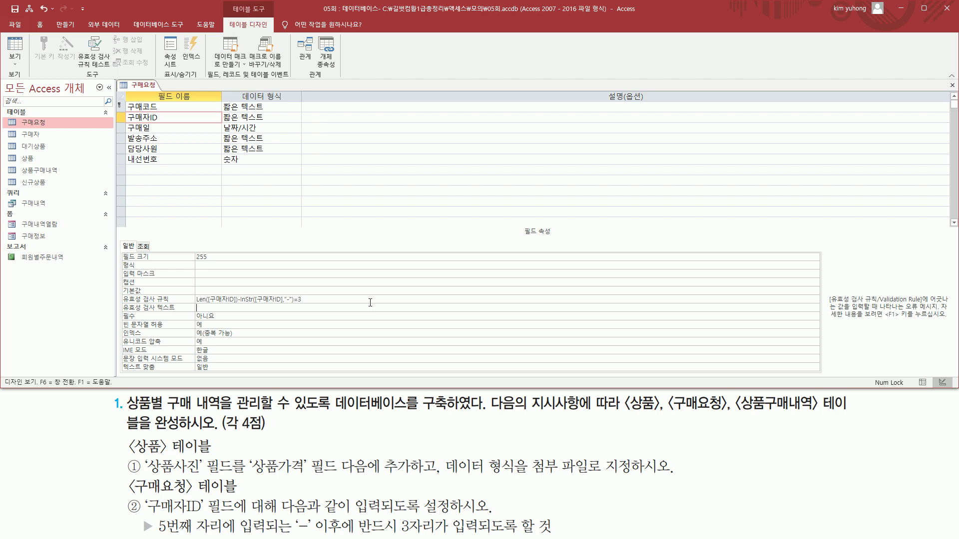
Step: Review how the Len and InStr parts of the 구매자ID validation rule apply to a sample ID
{"action": "left_click", "coordinate": [185, 300]}
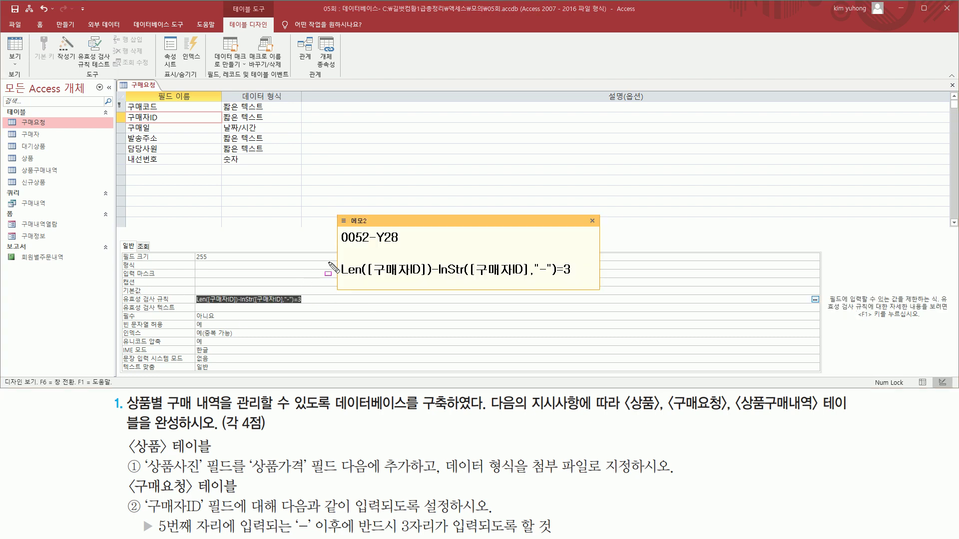
{"action": "left_click_drag", "start_coordinate": [332, 258], "coordinate": [595, 293]}
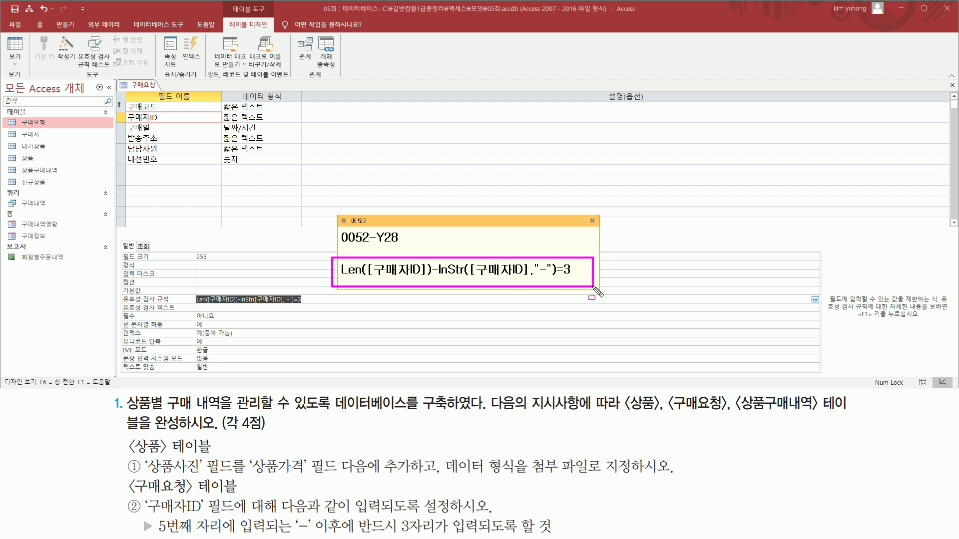
{"action": "left_click_drag", "start_coordinate": [342, 277], "coordinate": [430, 277]}
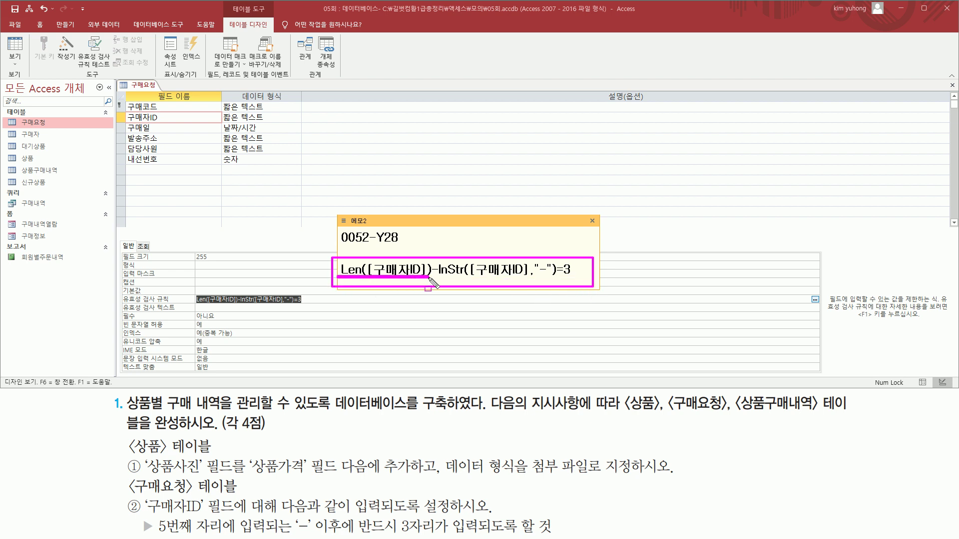
{"action": "left_click_drag", "start_coordinate": [338, 244], "coordinate": [405, 244]}
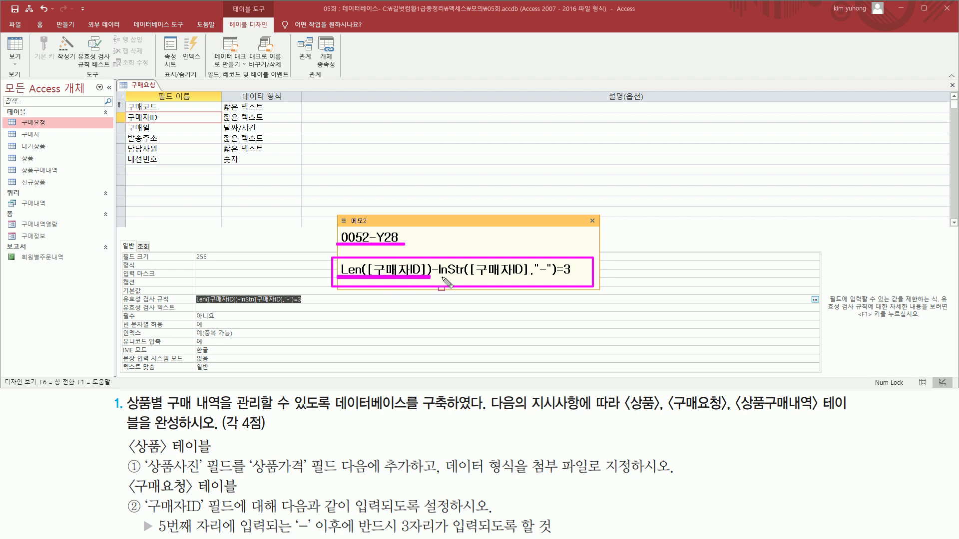
{"action": "left_click_drag", "start_coordinate": [438, 277], "coordinate": [553, 278]}
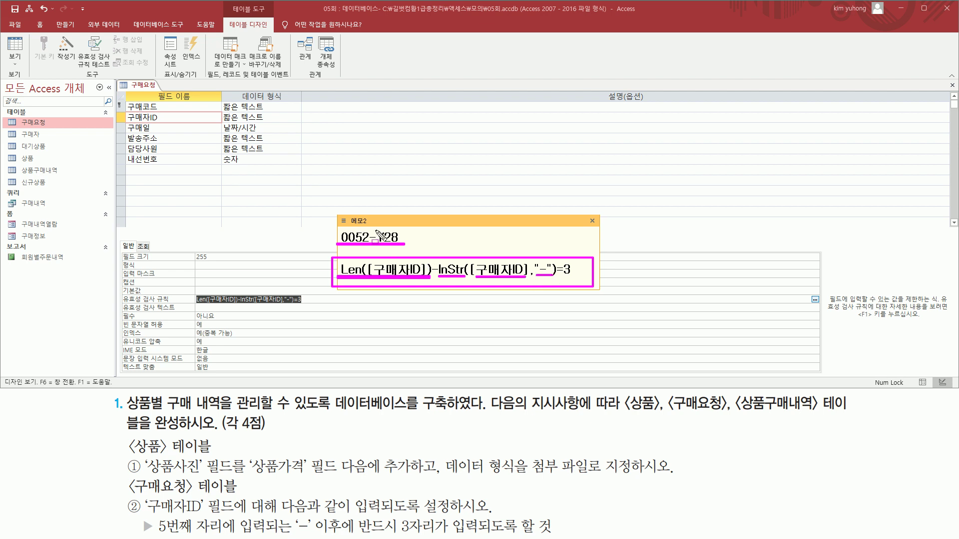
{"action": "left_click_drag", "start_coordinate": [371, 224], "coordinate": [371, 235]}
{"action": "mouse_move", "coordinate": [558, 254]}
{"action": "left_mouse_down"}
{"action": "mouse_move", "coordinate": [558, 273]}
{"action": "mouse_move", "coordinate": [576, 283]}
{"action": "left_mouse_up"}
{"action": "left_click_drag", "start_coordinate": [376, 226], "coordinate": [403, 246]}
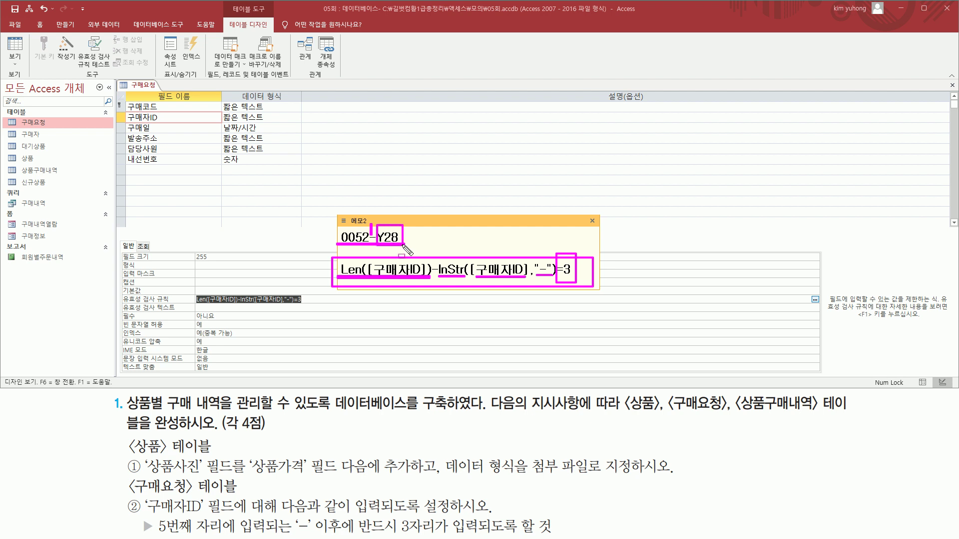
{"action": "key", "text": "Escape"}
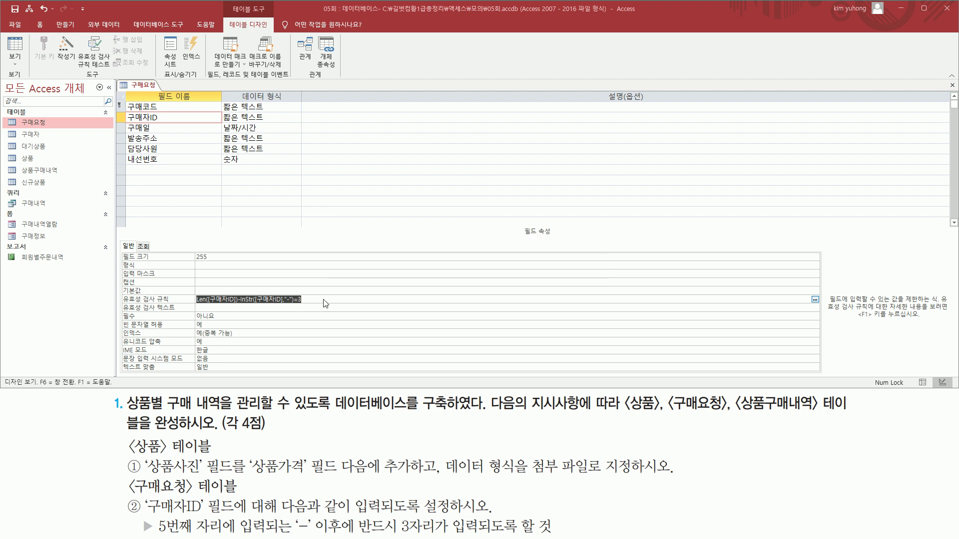
Step: Save the 구매요청 table, test its existing data against the new rule, and switch to datasheet view
{"action": "left_click", "coordinate": [24, 48]}
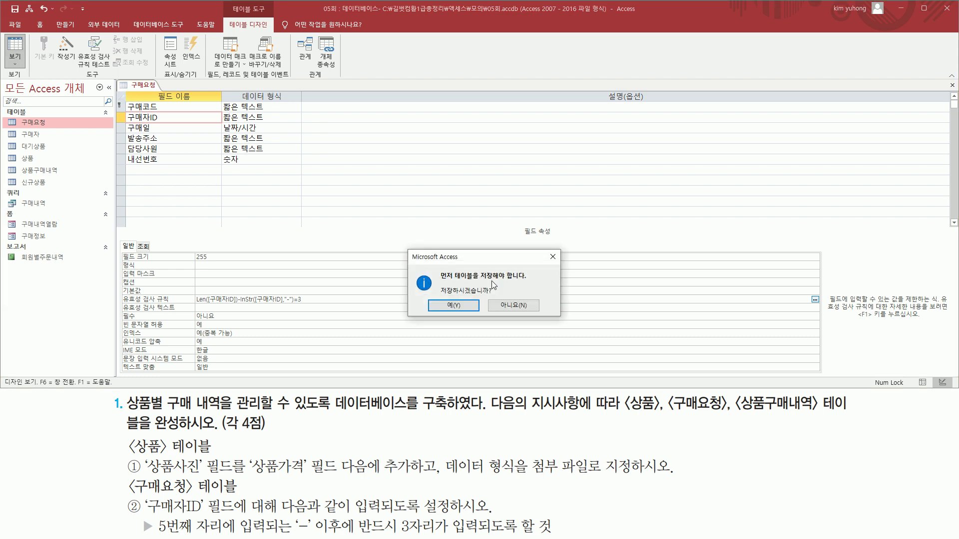
{"action": "left_click", "coordinate": [453, 306]}
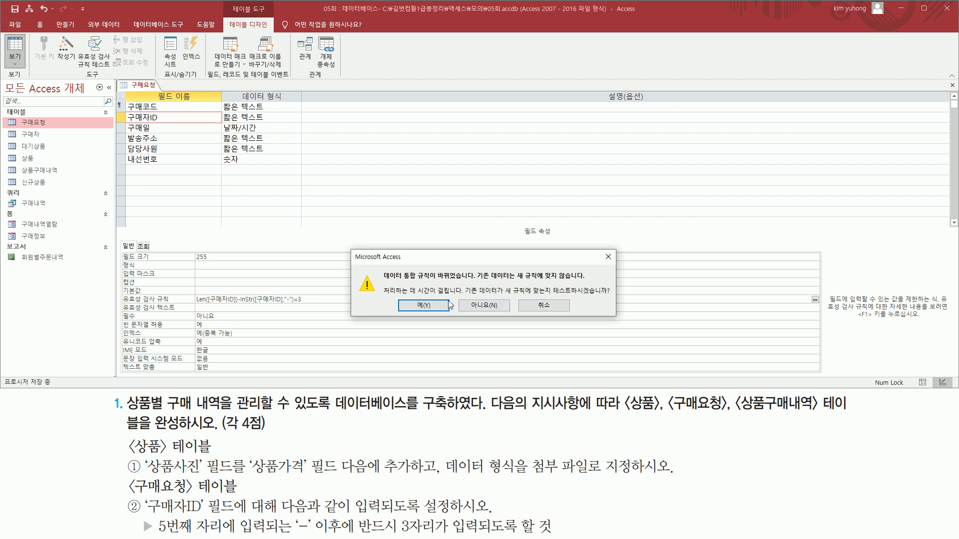
{"action": "left_click", "coordinate": [425, 305]}
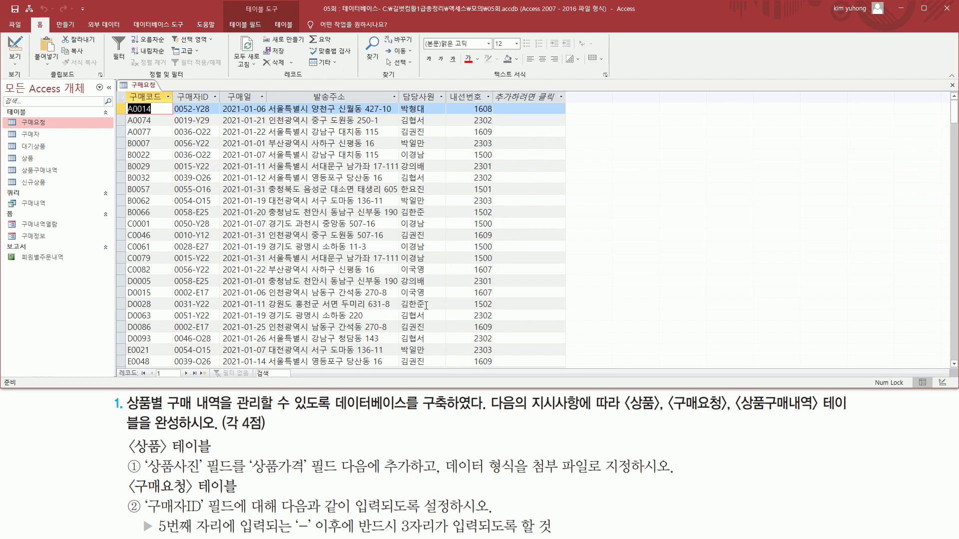
Step: Test the validation rule by removing the last character of the first record's 구매자ID, and cancel the edit
{"action": "left_click", "coordinate": [205, 109]}
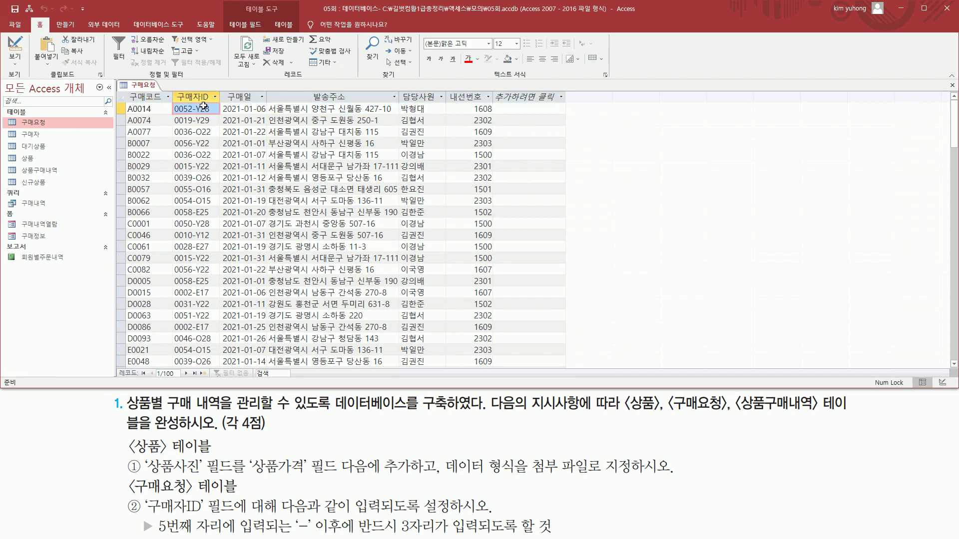
{"action": "left_click", "coordinate": [205, 109]}
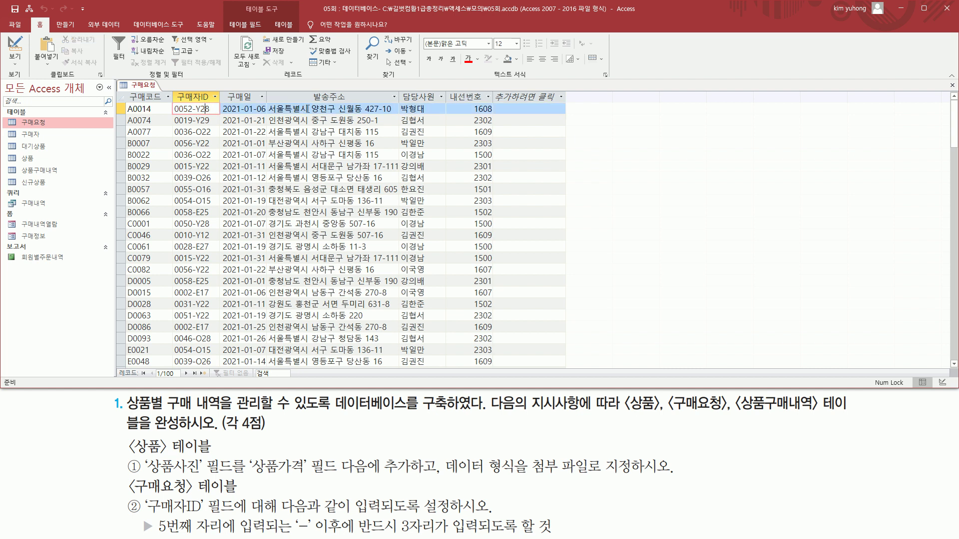
{"action": "key", "text": "BackSpace"}
{"action": "key", "text": "Return"}
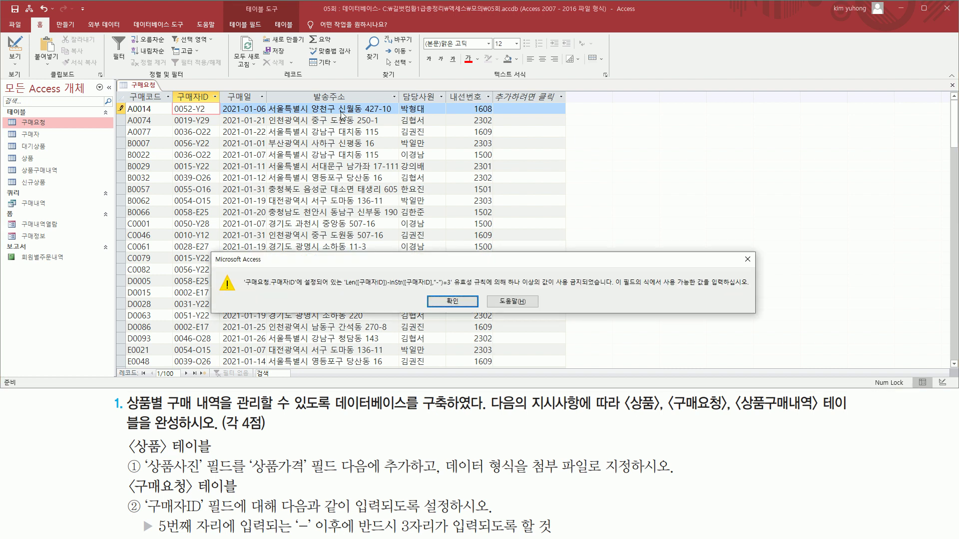
{"action": "left_click_drag", "start_coordinate": [241, 272], "coordinate": [750, 294]}
{"action": "left_click_drag", "start_coordinate": [511, 286], "coordinate": [748, 288]}
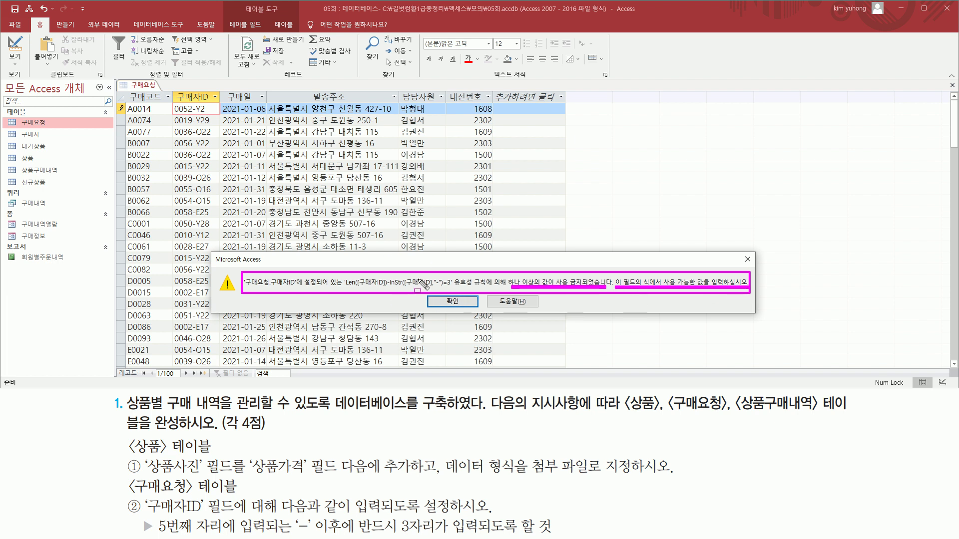
{"action": "left_click_drag", "start_coordinate": [172, 102], "coordinate": [197, 114]}
{"action": "key", "text": "Escape"}
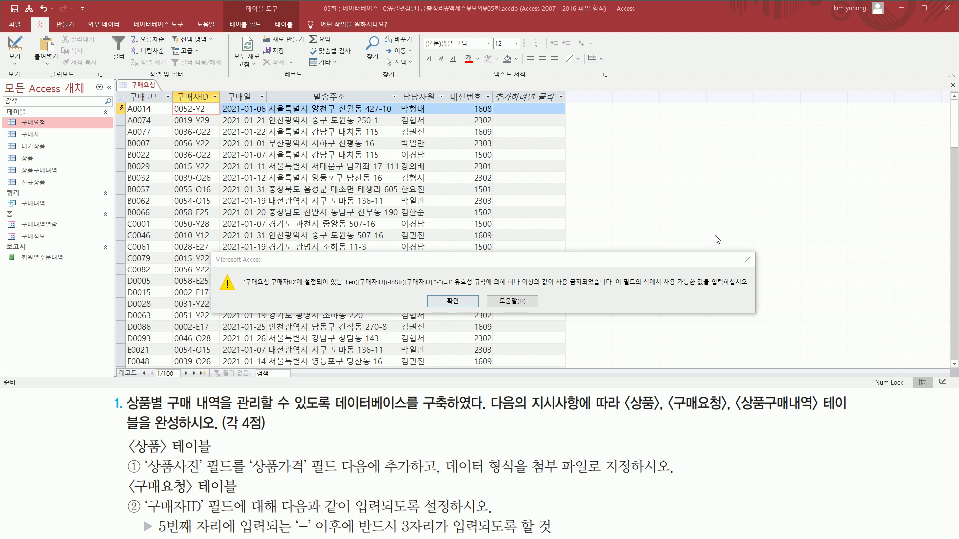
{"action": "left_click", "coordinate": [748, 259]}
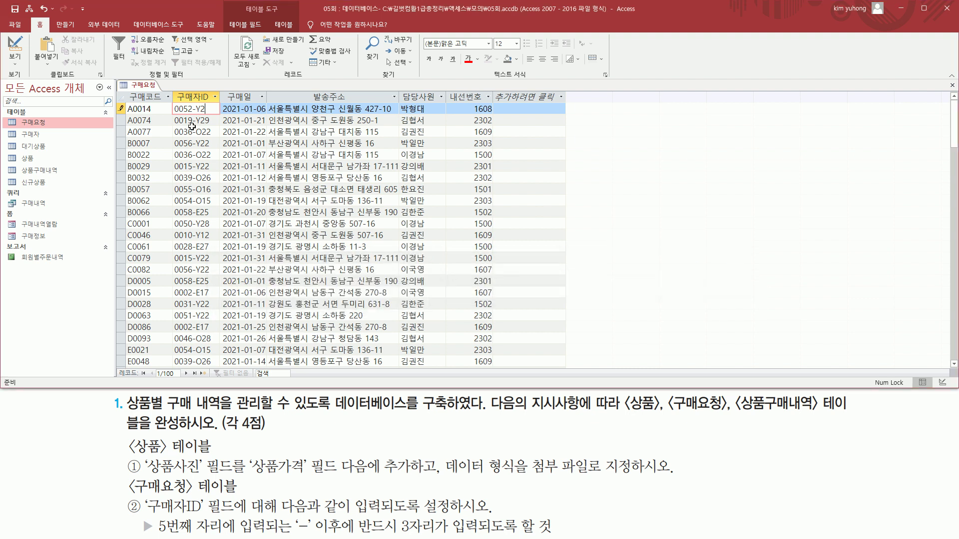
{"action": "key", "text": "Escape"}
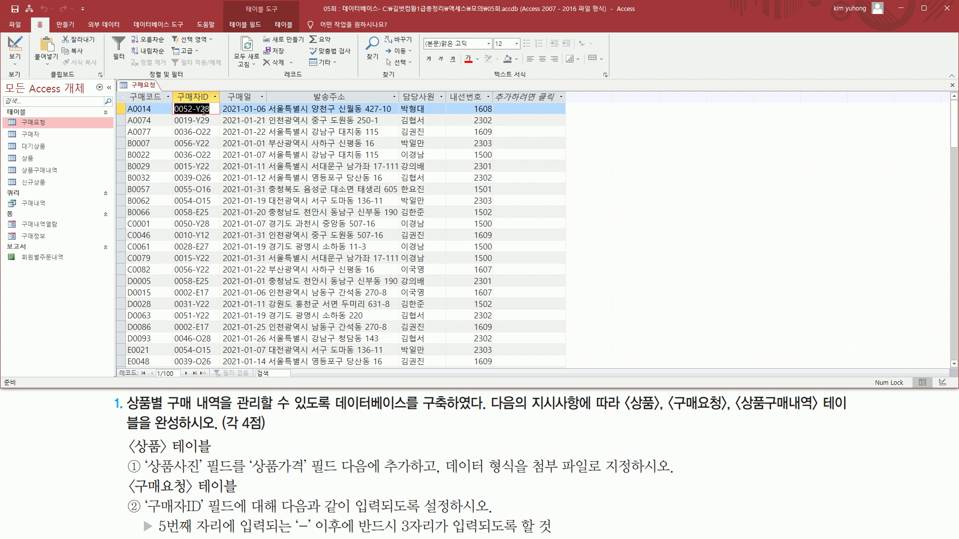
{"action": "left_click", "coordinate": [202, 120]}
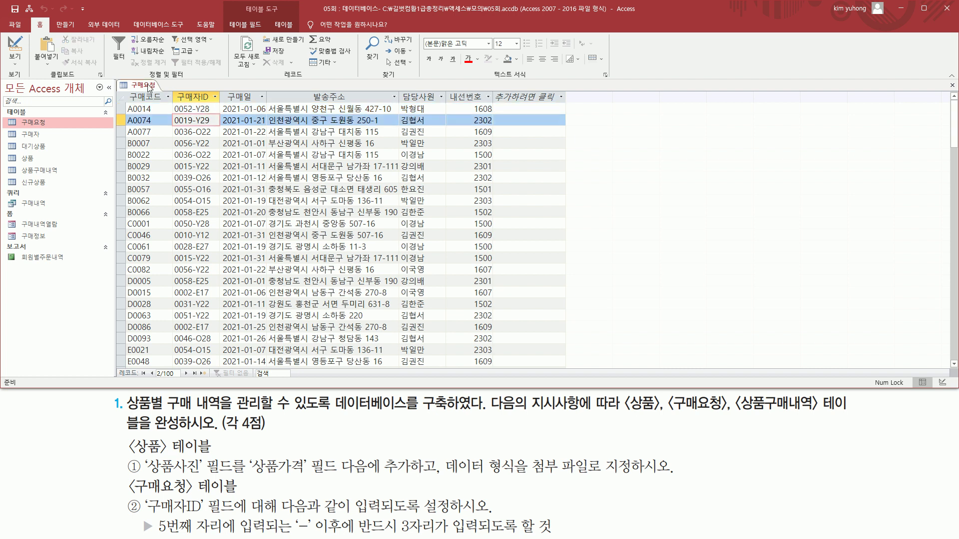
{"action": "right_click", "coordinate": [146, 90]}
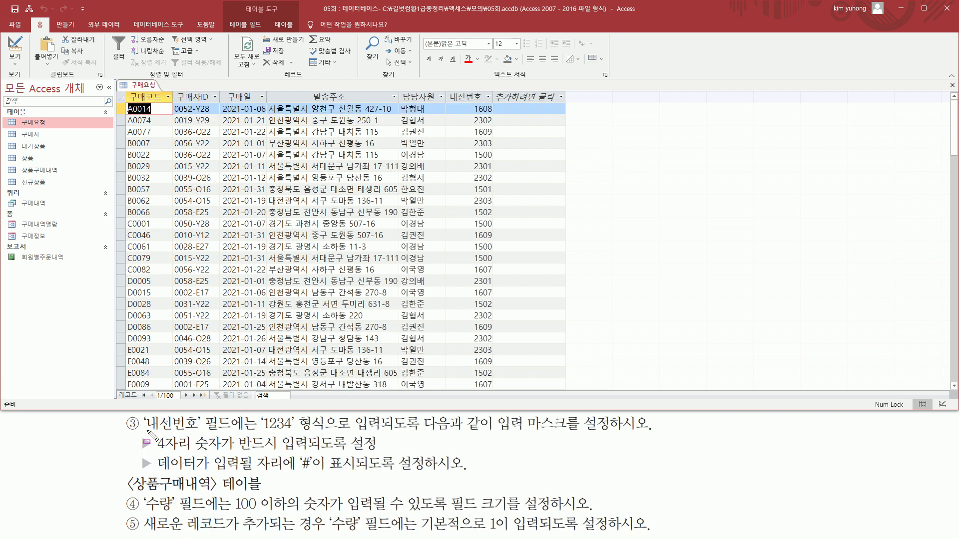
Step: Examine the 내선번호 column and the instructions for its input mask
{"action": "left_click_drag", "start_coordinate": [143, 431], "coordinate": [231, 432]}
{"action": "mouse_move", "coordinate": [448, 89]}
{"action": "left_mouse_down"}
{"action": "mouse_move", "coordinate": [495, 406]}
{"action": "mouse_move", "coordinate": [494, 394]}
{"action": "left_mouse_up"}
{"action": "left_click_drag", "start_coordinate": [260, 431], "coordinate": [294, 431]}
{"action": "left_click_drag", "start_coordinate": [494, 431], "coordinate": [604, 432]}
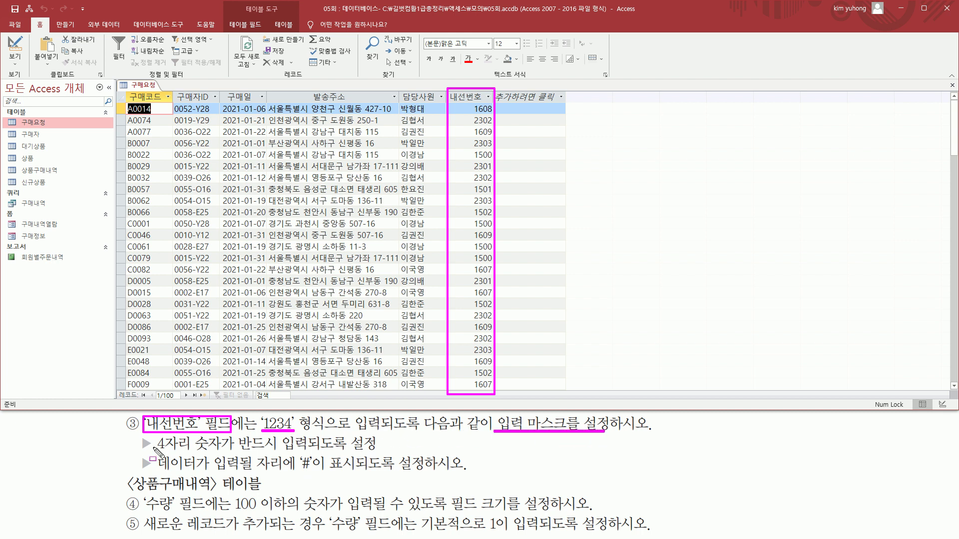
{"action": "mouse_move", "coordinate": [156, 451]}
{"action": "left_mouse_down"}
{"action": "mouse_move", "coordinate": [320, 452]}
{"action": "mouse_move", "coordinate": [310, 452]}
{"action": "left_mouse_up"}
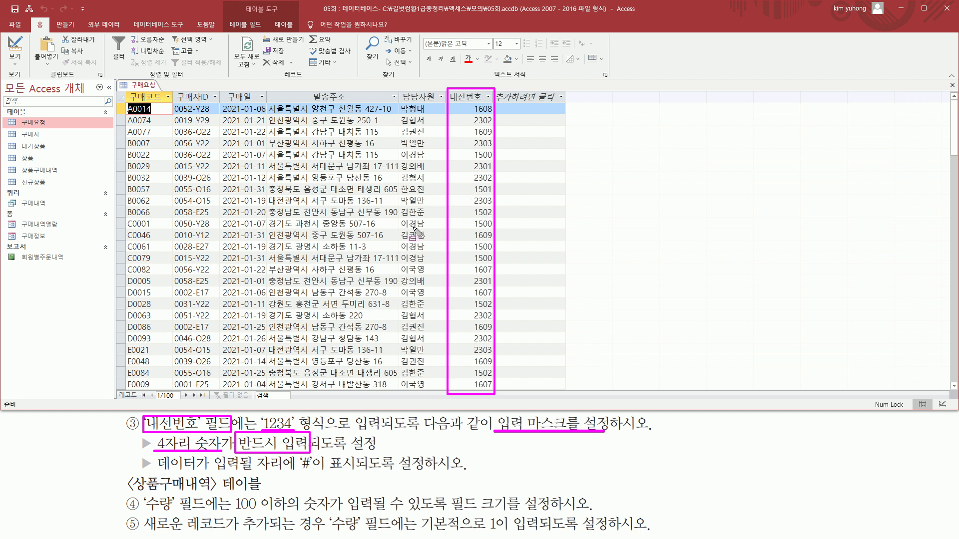
{"action": "left_click_drag", "start_coordinate": [153, 470], "coordinate": [319, 470]}
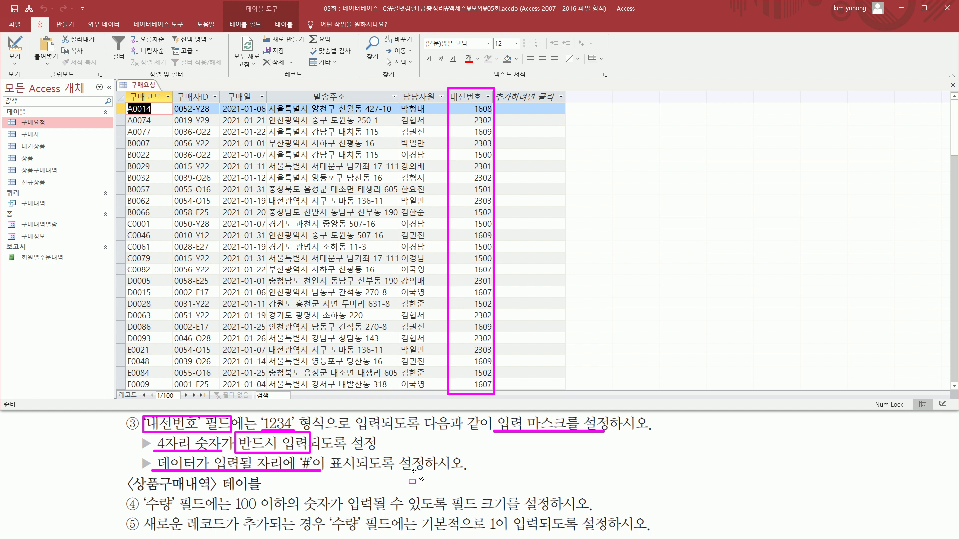
{"action": "key", "text": "Escape"}
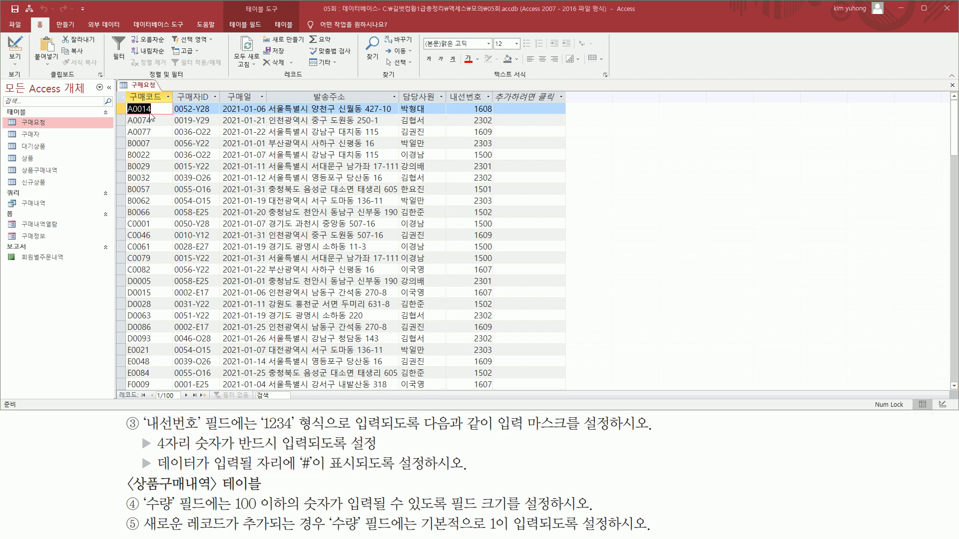
Step: Switch the 구매요청 table to design view and set the 내선번호 field's input mask to 0000;;#
{"action": "right_click", "coordinate": [138, 85]}
{"action": "left_click", "coordinate": [169, 128]}
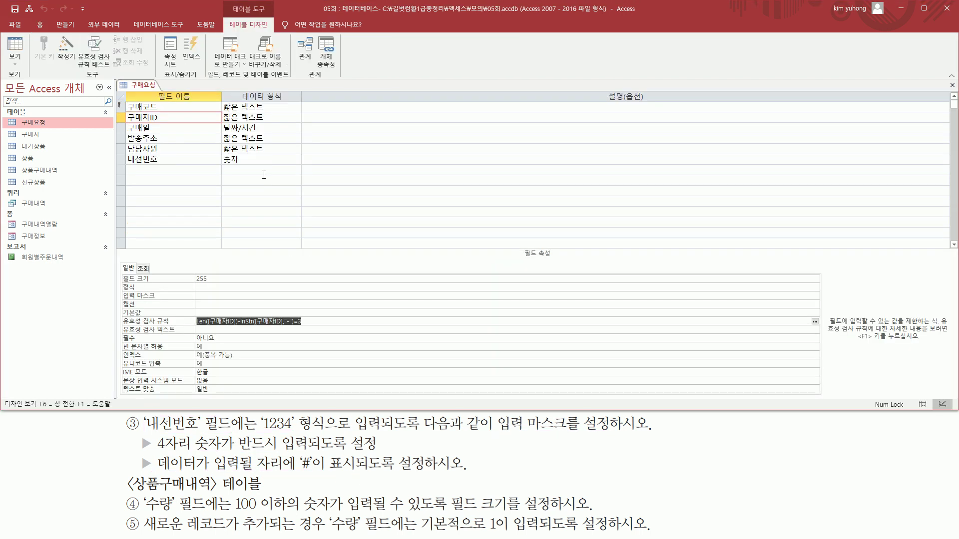
{"action": "left_click", "coordinate": [161, 159]}
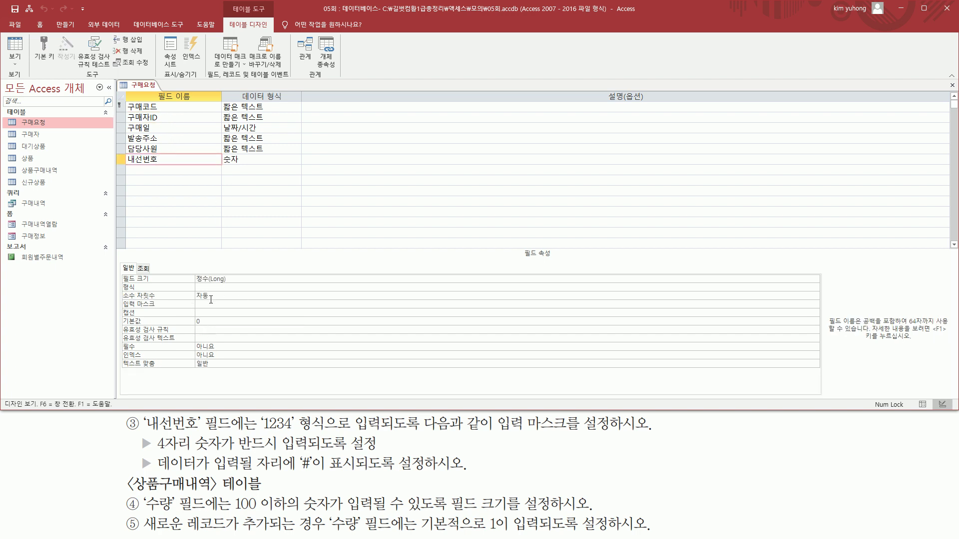
{"action": "left_click", "coordinate": [211, 304]}
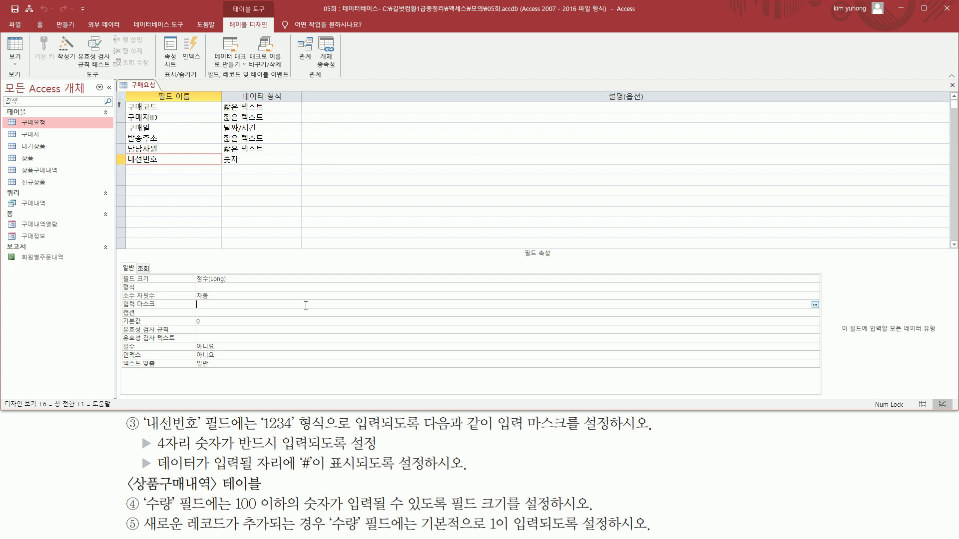
{"action": "type", "text": "0000"}
{"action": "type", "text": ";#"}
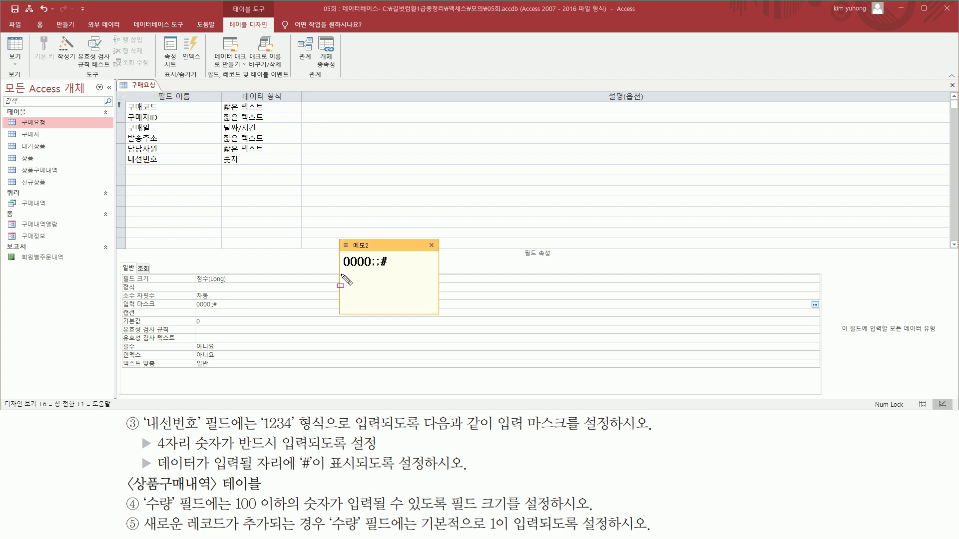
{"action": "left_click_drag", "start_coordinate": [338, 270], "coordinate": [403, 270]}
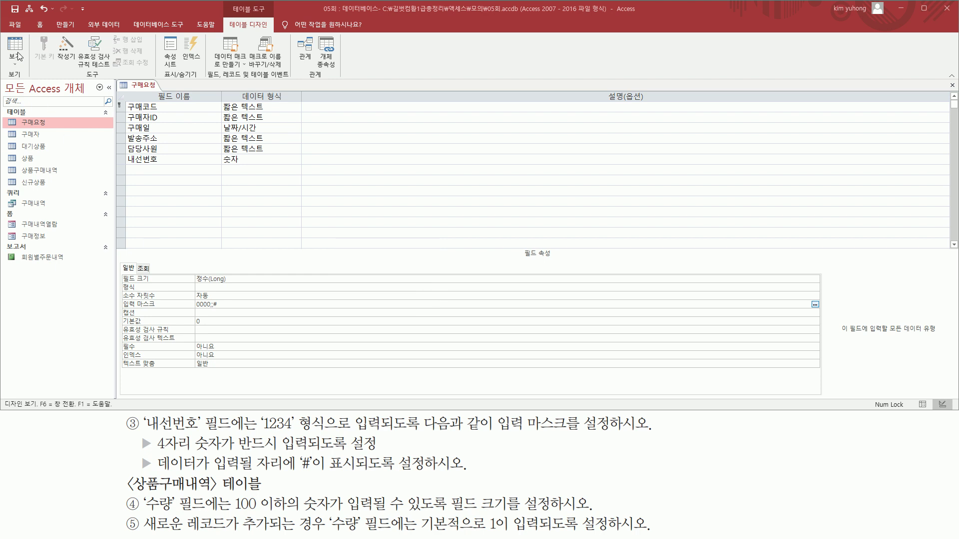
Step: Save the 구매요청 table, switch to datasheet view, and check the 내선번호 input mask in the new record row
{"action": "left_click", "coordinate": [16, 55]}
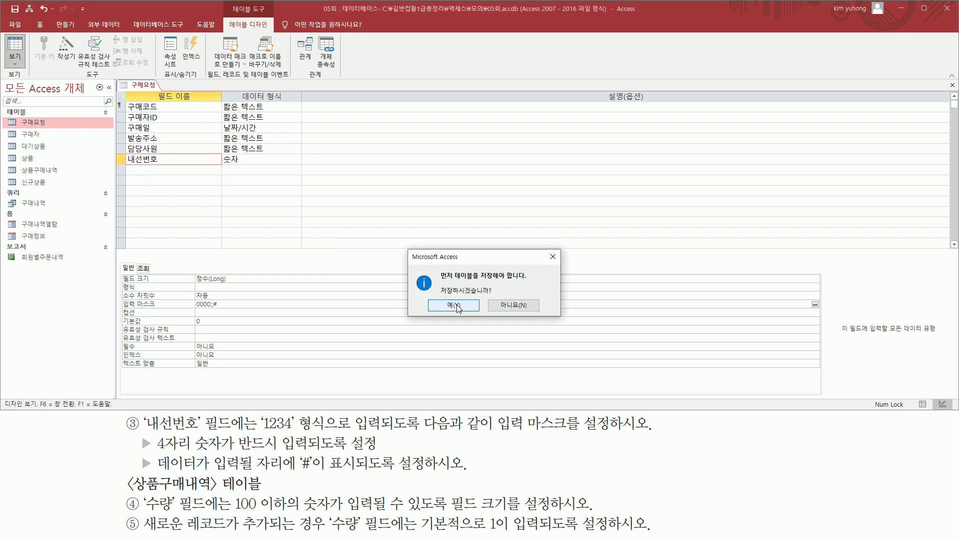
{"action": "left_click", "coordinate": [454, 306]}
{"action": "scroll", "coordinate": [494, 245], "scroll_direction": "down", "scroll_amount": 20}
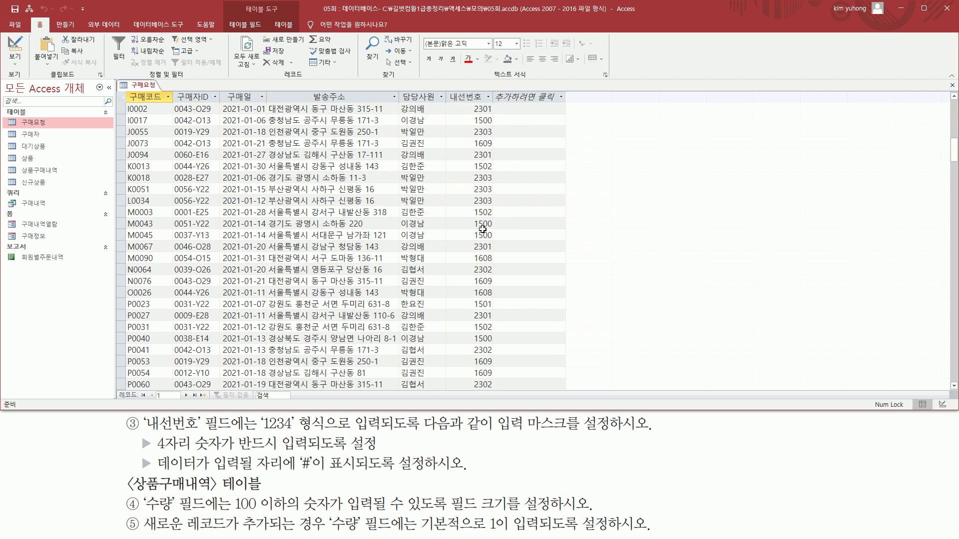
{"action": "scroll", "coordinate": [484, 224], "scroll_direction": "down", "scroll_amount": 3}
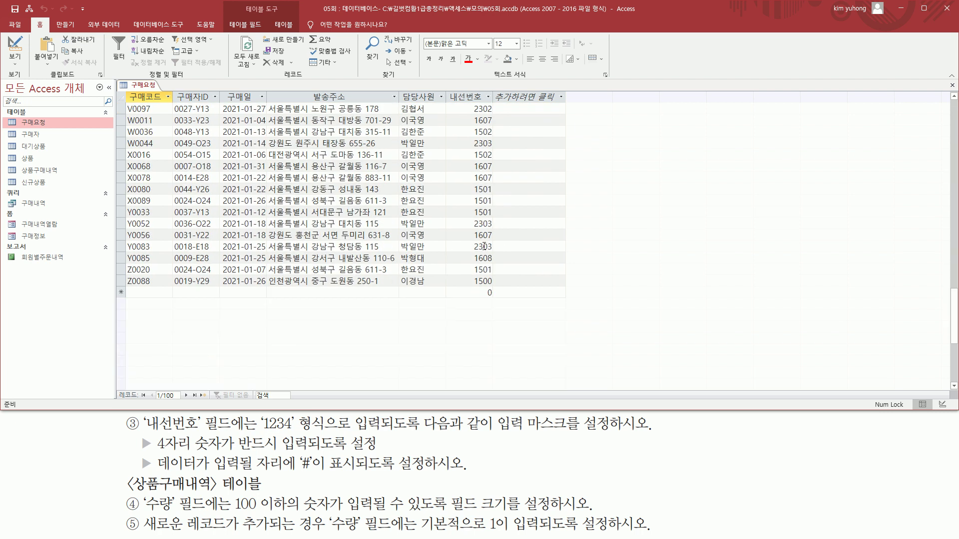
{"action": "left_click", "coordinate": [468, 293]}
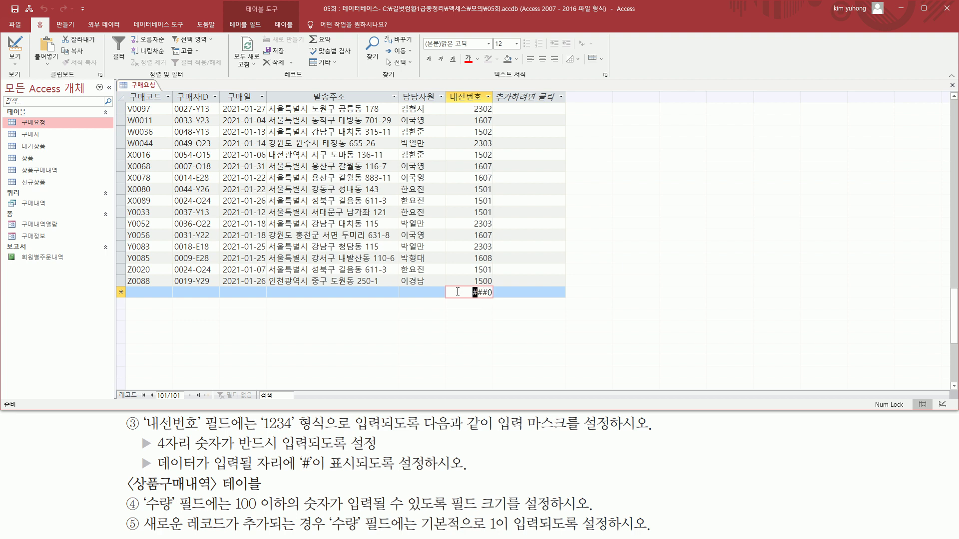
Step: Return the 구매요청 table to design view and close it
{"action": "left_click", "coordinate": [15, 50]}
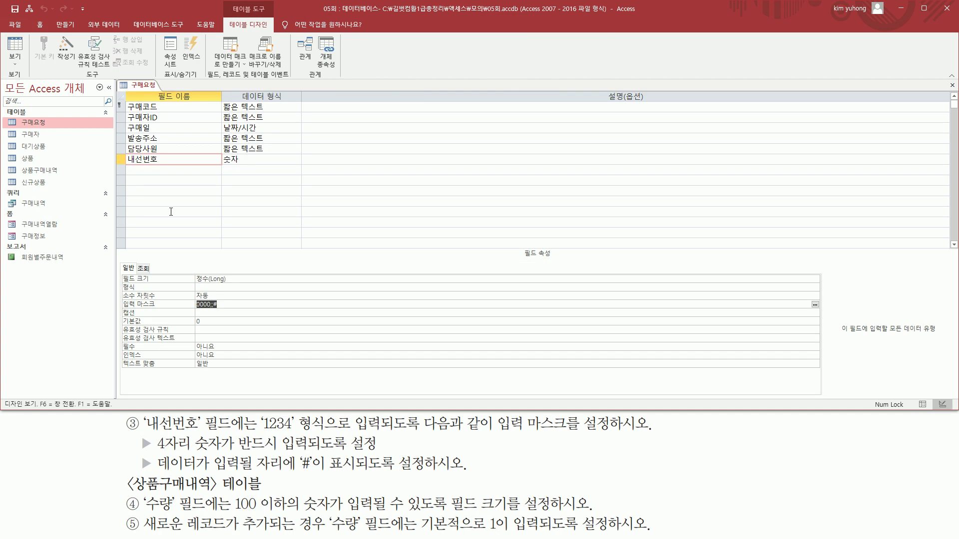
{"action": "mouse_move", "coordinate": [122, 473]}
{"action": "left_mouse_down"}
{"action": "mouse_move", "coordinate": [130, 487]}
{"action": "mouse_move", "coordinate": [161, 495]}
{"action": "mouse_move", "coordinate": [273, 494]}
{"action": "left_mouse_up"}
{"action": "key", "text": "Escape"}
{"action": "right_click", "coordinate": [143, 88]}
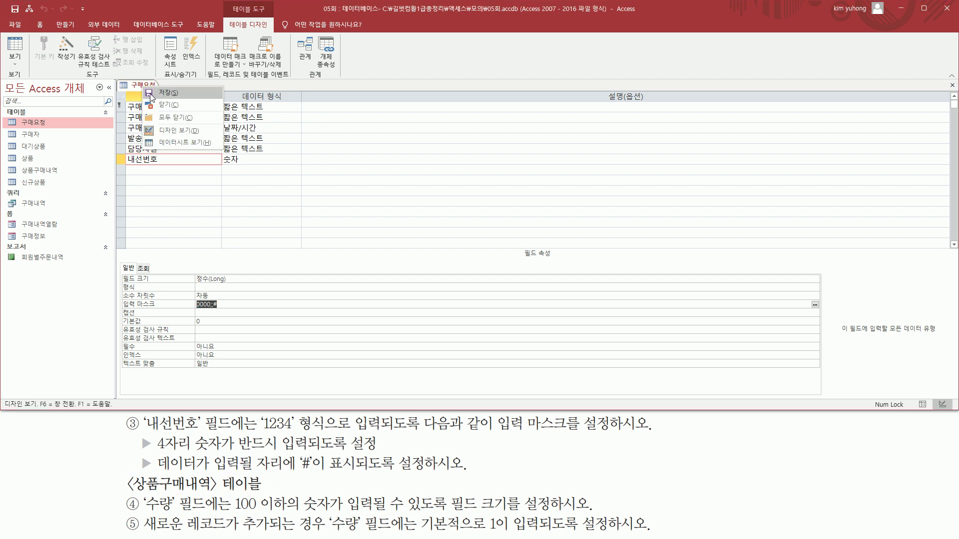
{"action": "left_click", "coordinate": [164, 105]}
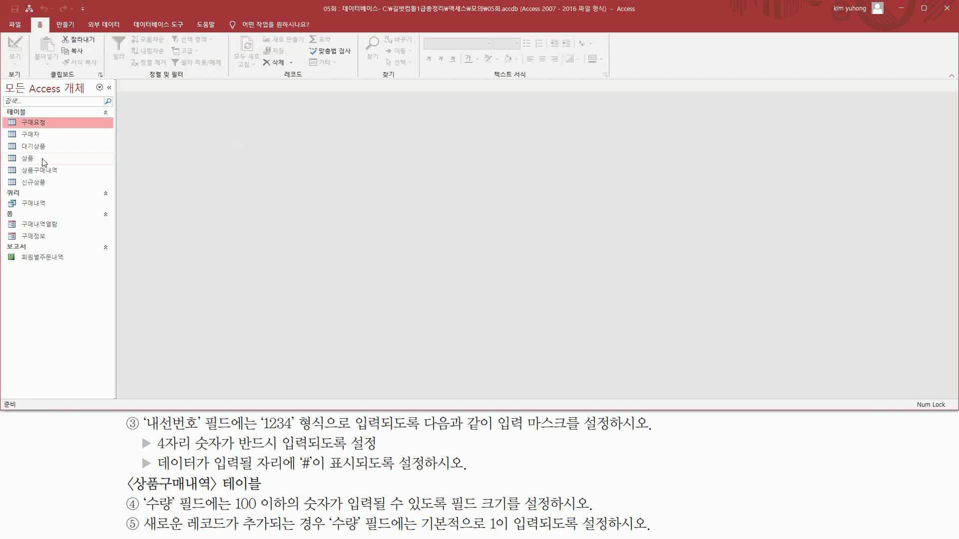
Step: Open the 상품구매내역 table and switch it to design view
{"action": "left_click", "coordinate": [48, 173]}
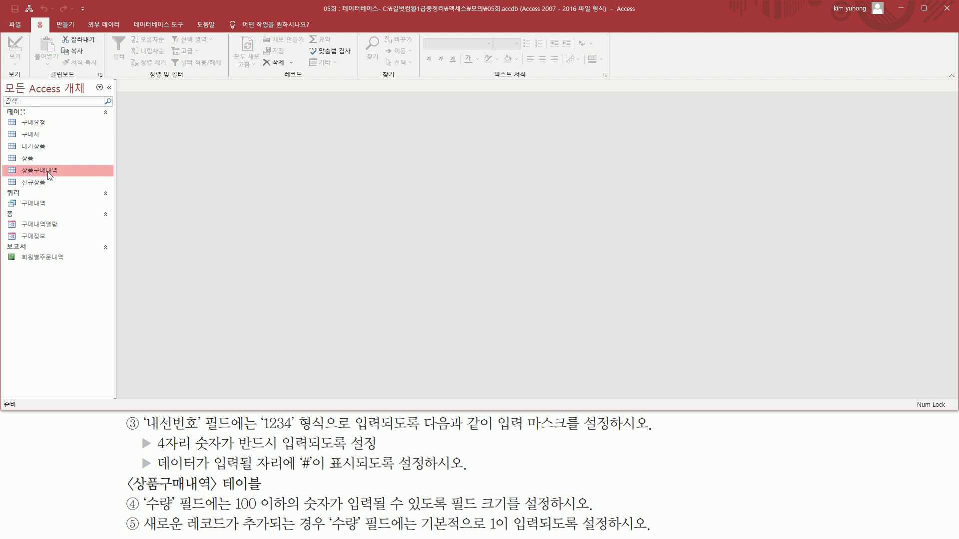
{"action": "double_click", "coordinate": [52, 172]}
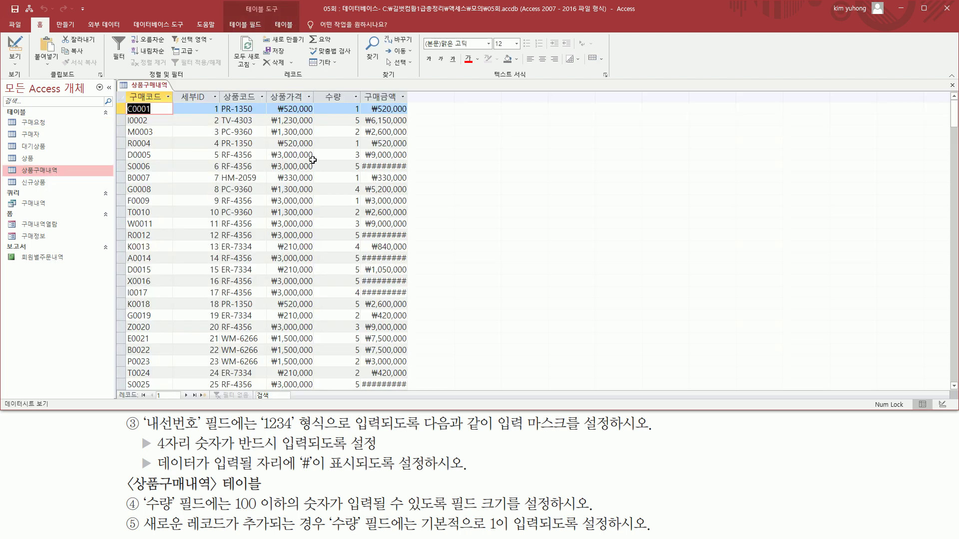
{"action": "right_click", "coordinate": [156, 86]}
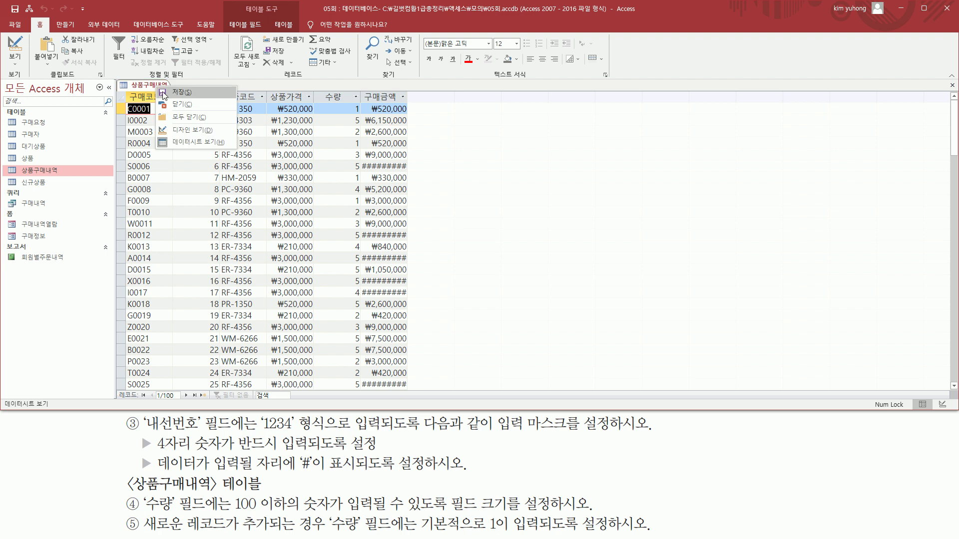
{"action": "left_click", "coordinate": [186, 132]}
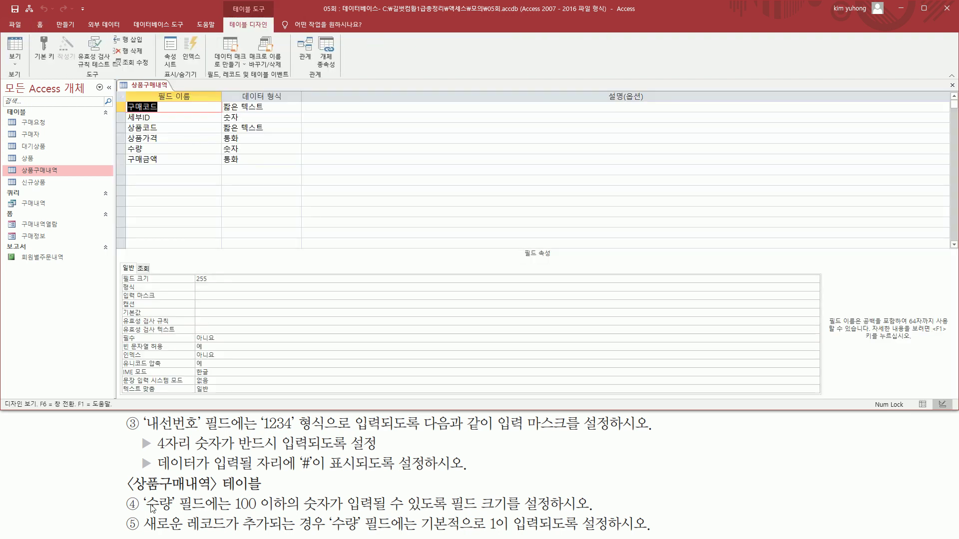
Step: Set the field size of the 수량 field to 바이트
{"action": "mouse_move", "coordinate": [143, 513]}
{"action": "left_mouse_down"}
{"action": "mouse_move", "coordinate": [196, 513]}
{"action": "mouse_move", "coordinate": [143, 494]}
{"action": "left_mouse_up"}
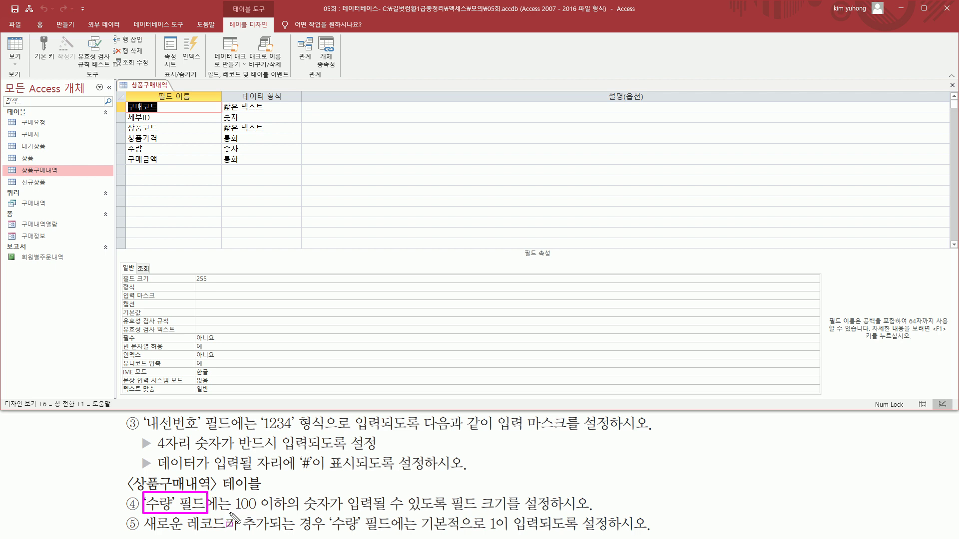
{"action": "left_click_drag", "start_coordinate": [230, 513], "coordinate": [601, 515]}
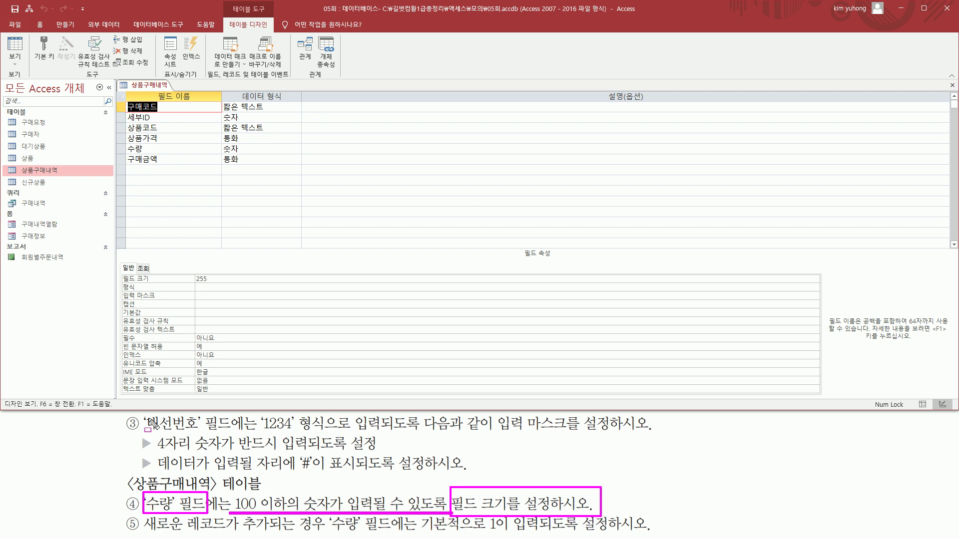
{"action": "key", "text": "Escape"}
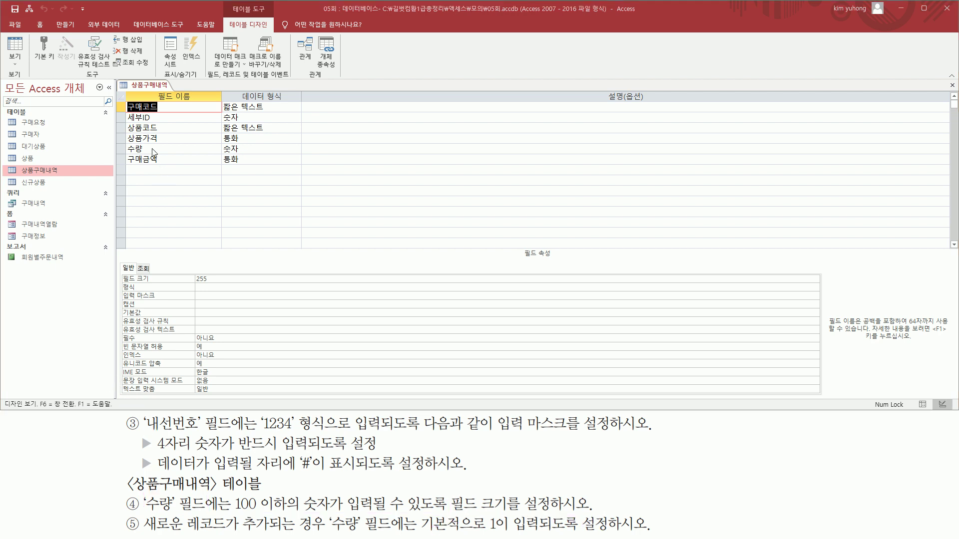
{"action": "left_click", "coordinate": [161, 149]}
{"action": "mouse_move", "coordinate": [121, 273]}
{"action": "left_mouse_down"}
{"action": "mouse_move", "coordinate": [164, 293]}
{"action": "mouse_move", "coordinate": [245, 283]}
{"action": "left_mouse_up"}
{"action": "key", "text": "Escape"}
{"action": "left_click", "coordinate": [792, 276]}
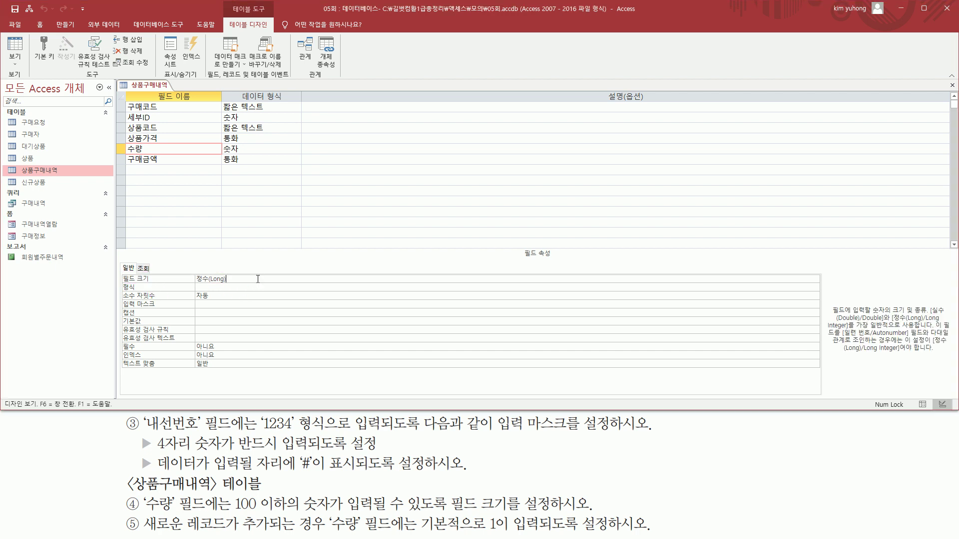
{"action": "left_click", "coordinate": [815, 280]}
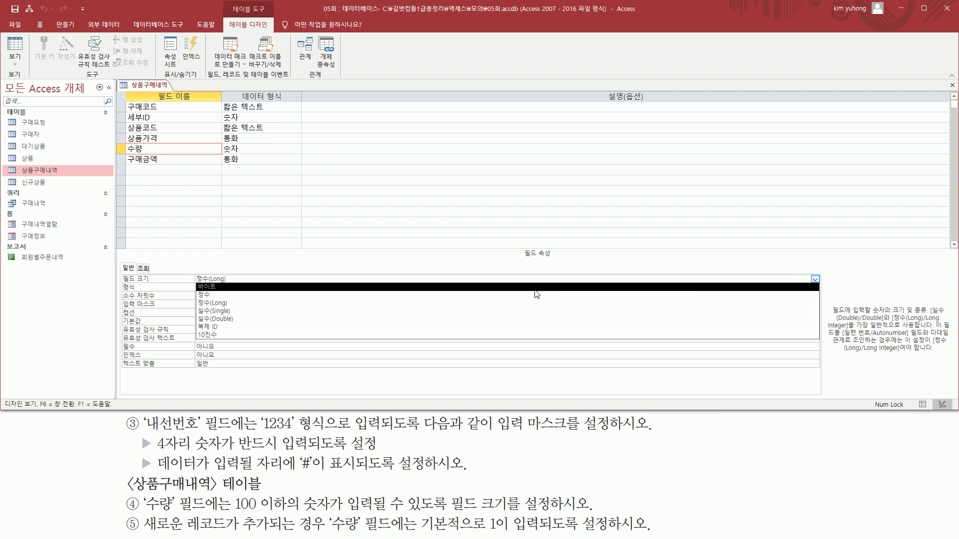
{"action": "left_click", "coordinate": [338, 285]}
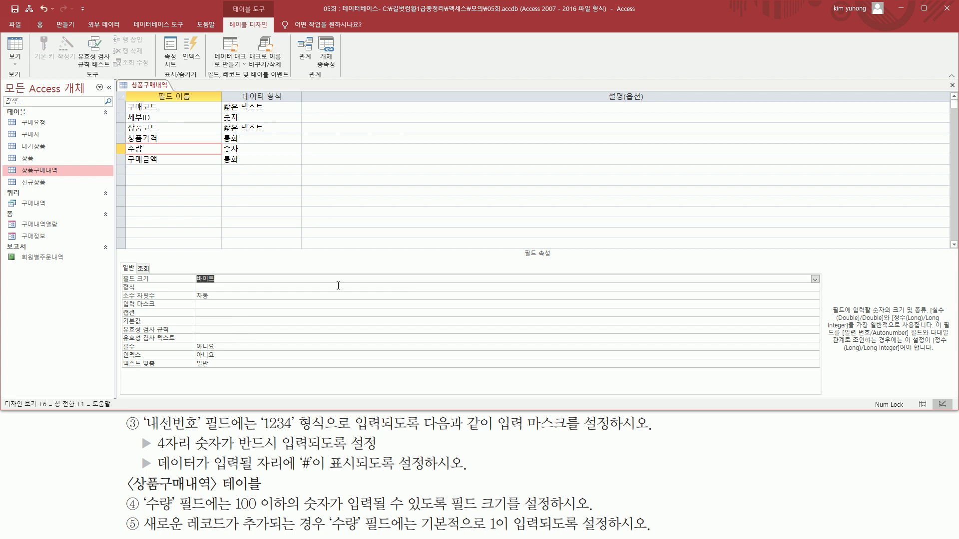
{"action": "left_click", "coordinate": [229, 279]}
{"action": "double_click", "coordinate": [233, 278]}
{"action": "left_click", "coordinate": [240, 280]}
Step: Set the default value of the 수량 field to 1
{"action": "mouse_move", "coordinate": [142, 514]}
{"action": "left_mouse_down"}
{"action": "mouse_move", "coordinate": [294, 534]}
{"action": "mouse_move", "coordinate": [539, 534]}
{"action": "mouse_move", "coordinate": [513, 514]}
{"action": "mouse_move", "coordinate": [644, 516]}
{"action": "left_mouse_up"}
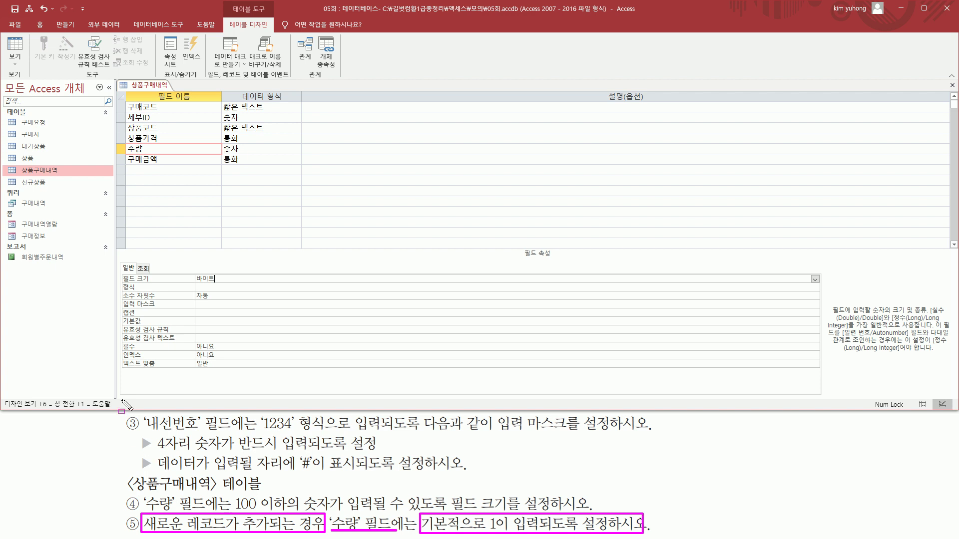
{"action": "left_click", "coordinate": [144, 145]}
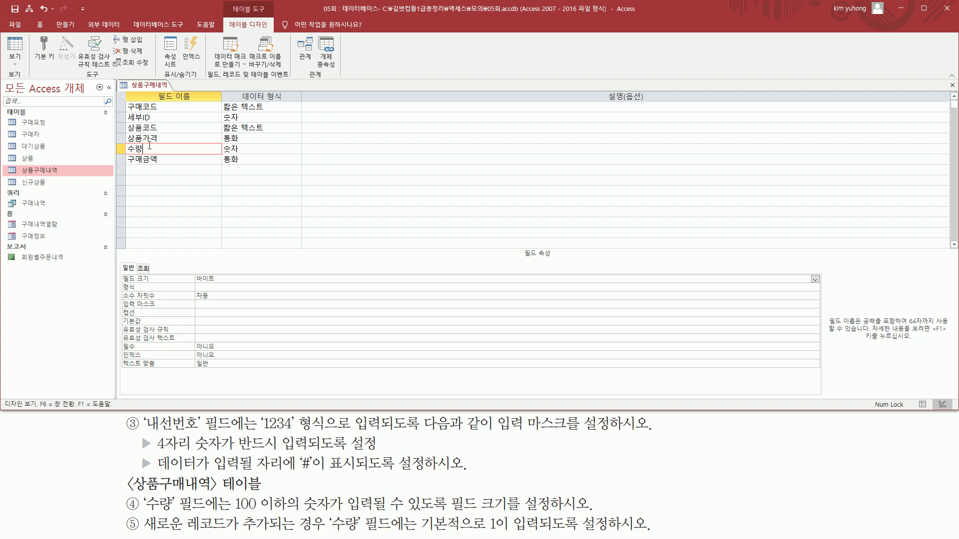
{"action": "left_click_drag", "start_coordinate": [116, 315], "coordinate": [259, 328]}
{"action": "left_click", "coordinate": [223, 321]}
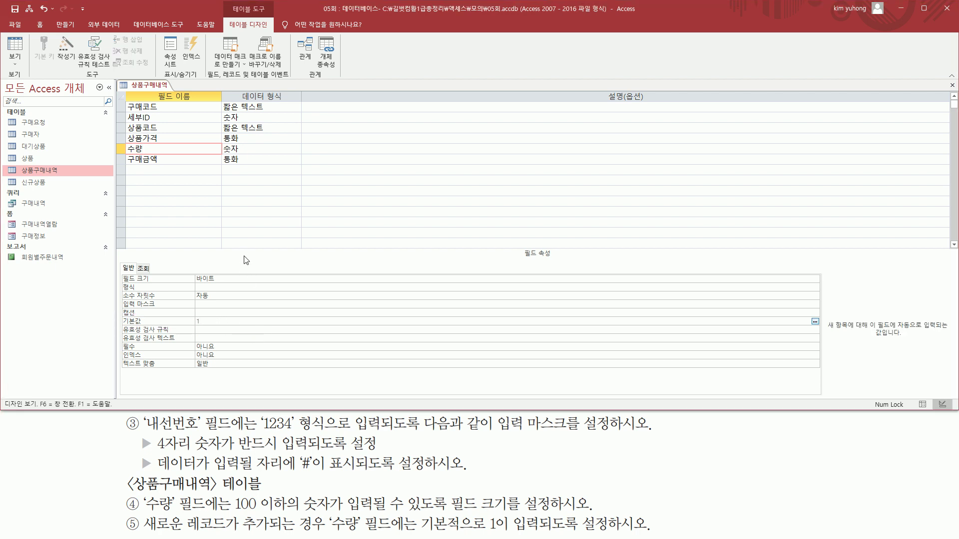
Step: Close the 상품구매내역 table and save its design changes
{"action": "right_click", "coordinate": [152, 89]}
{"action": "left_click", "coordinate": [177, 102]}
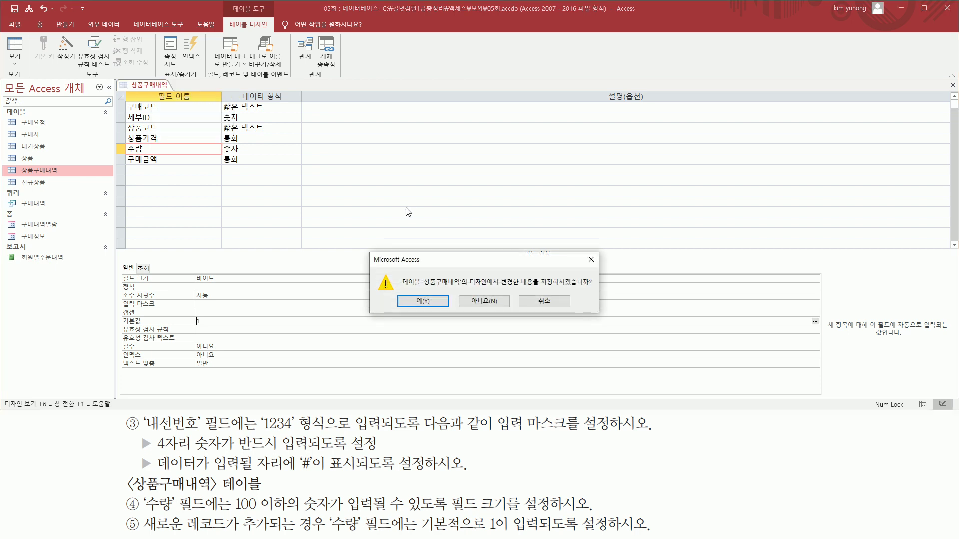
{"action": "left_click", "coordinate": [423, 303]}
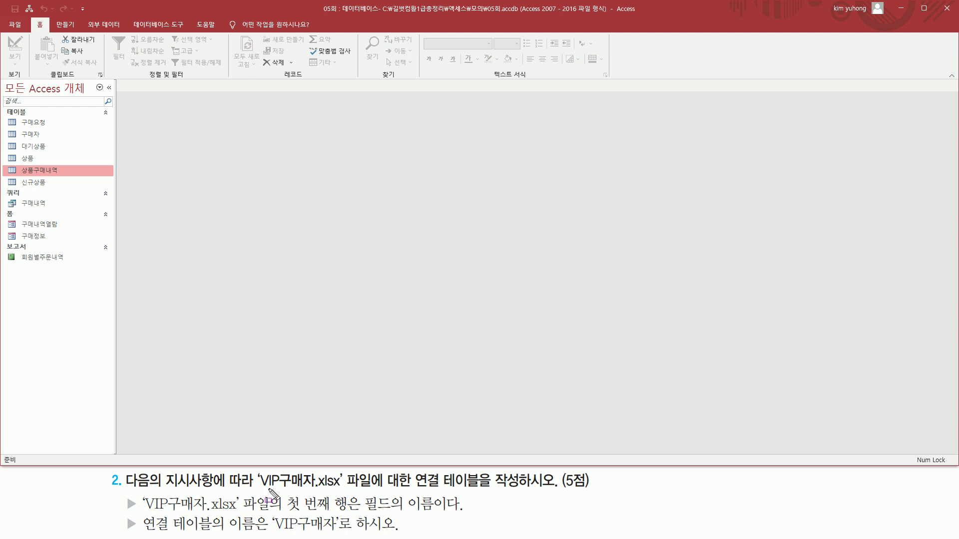
Step: Review the linked table instructions for VIP구매자.xlsx and start getting external data from an Excel file
{"action": "left_click_drag", "start_coordinate": [256, 490], "coordinate": [345, 491]}
{"action": "mouse_move", "coordinate": [411, 487]}
{"action": "left_mouse_down"}
{"action": "mouse_move", "coordinate": [412, 473]}
{"action": "mouse_move", "coordinate": [440, 473]}
{"action": "mouse_move", "coordinate": [441, 489]}
{"action": "mouse_move", "coordinate": [527, 490]}
{"action": "left_mouse_up"}
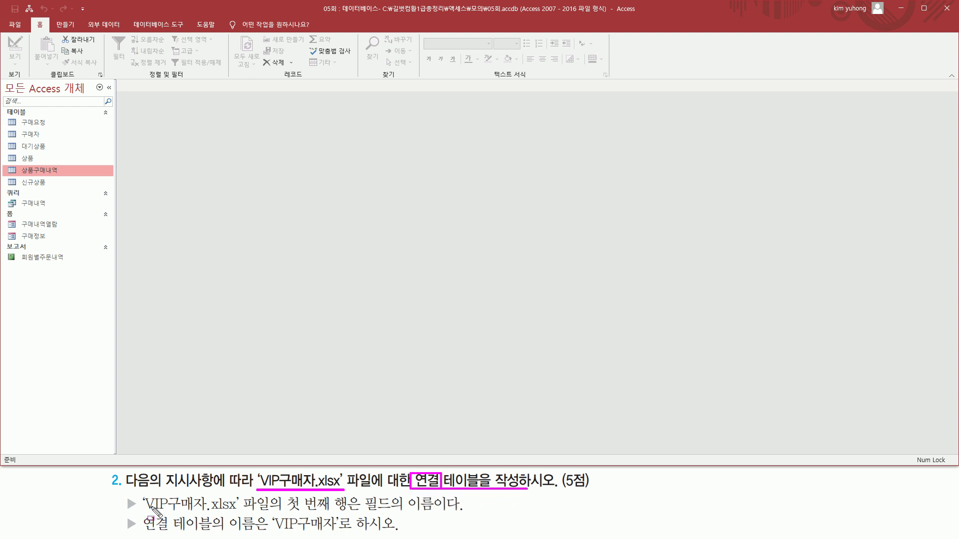
{"action": "left_click_drag", "start_coordinate": [141, 513], "coordinate": [438, 512]}
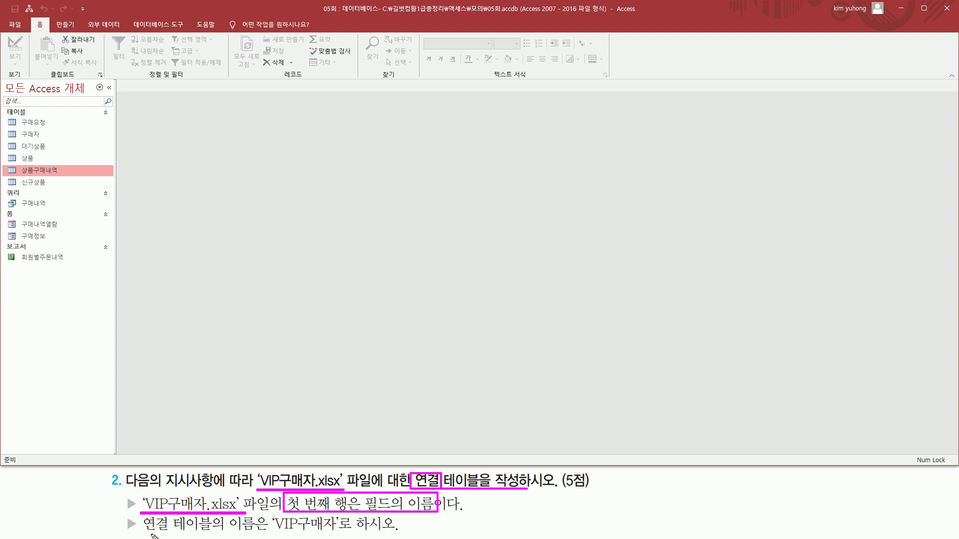
{"action": "left_click_drag", "start_coordinate": [275, 532], "coordinate": [341, 532]}
{"action": "key", "text": "Escape"}
{"action": "left_click", "coordinate": [102, 24]}
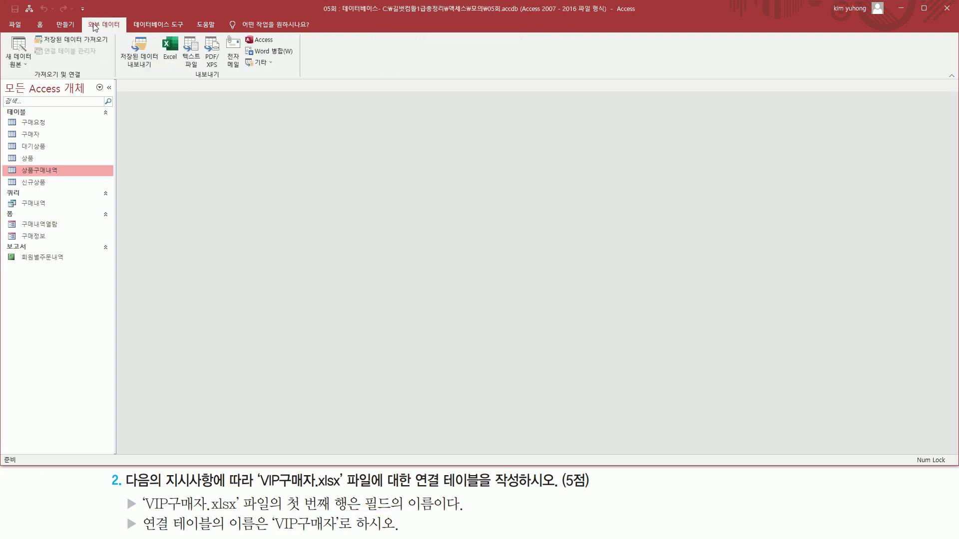
{"action": "left_click", "coordinate": [21, 62]}
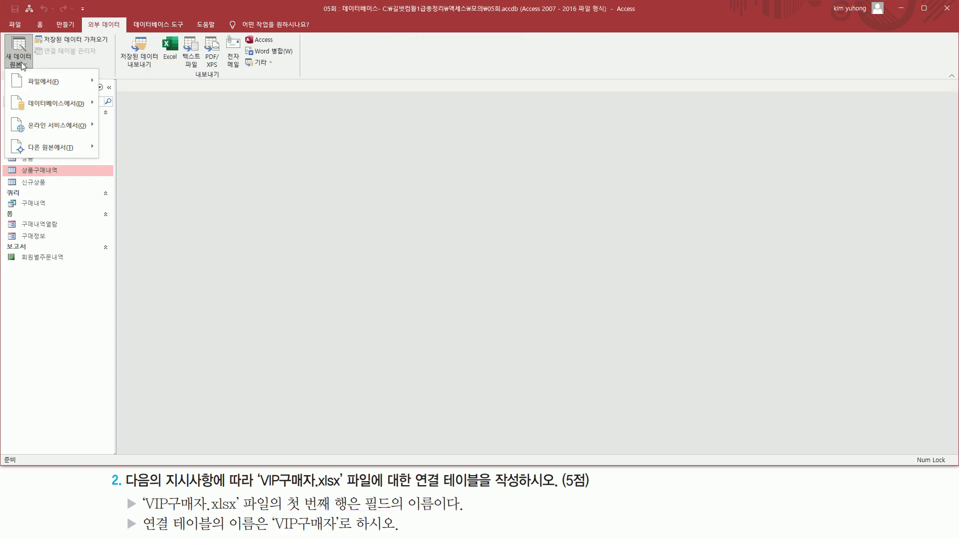
{"action": "mouse_move", "coordinate": [41, 84]}
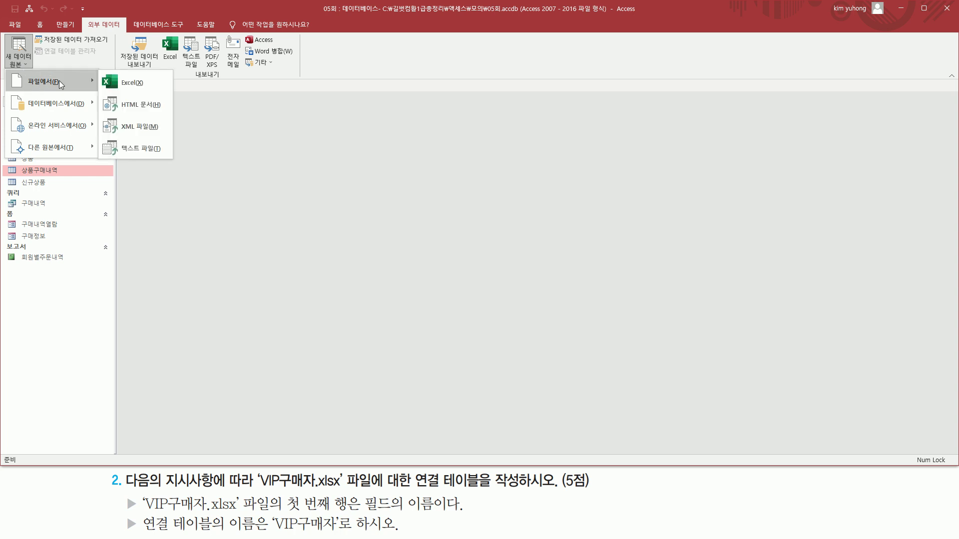
{"action": "left_click", "coordinate": [136, 82]}
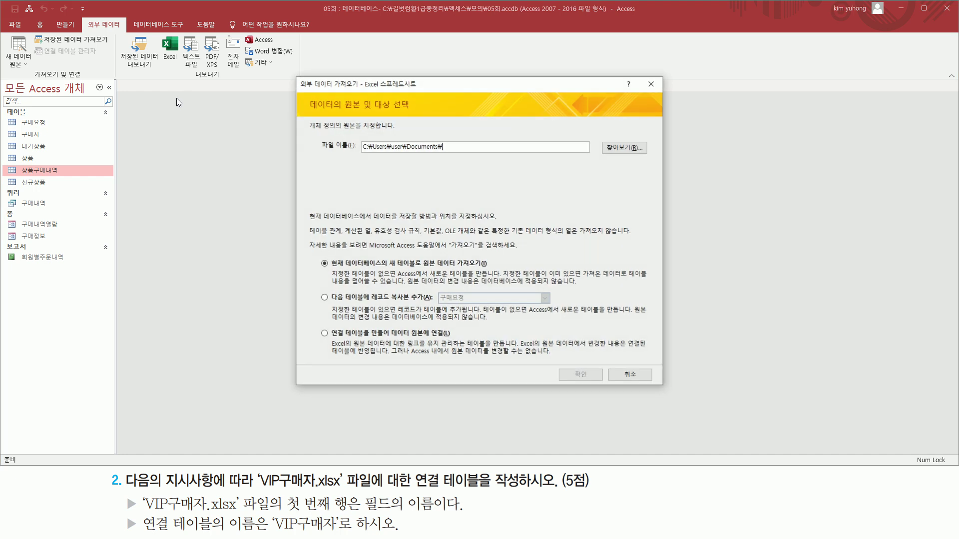
Step: Choose VIP구매자.xlsx from the 모의 folder as the source file for the external data
{"action": "left_click_drag", "start_coordinate": [312, 134], "coordinate": [494, 157]}
{"action": "left_click_drag", "start_coordinate": [600, 139], "coordinate": [649, 159]}
{"action": "left_click", "coordinate": [622, 149]}
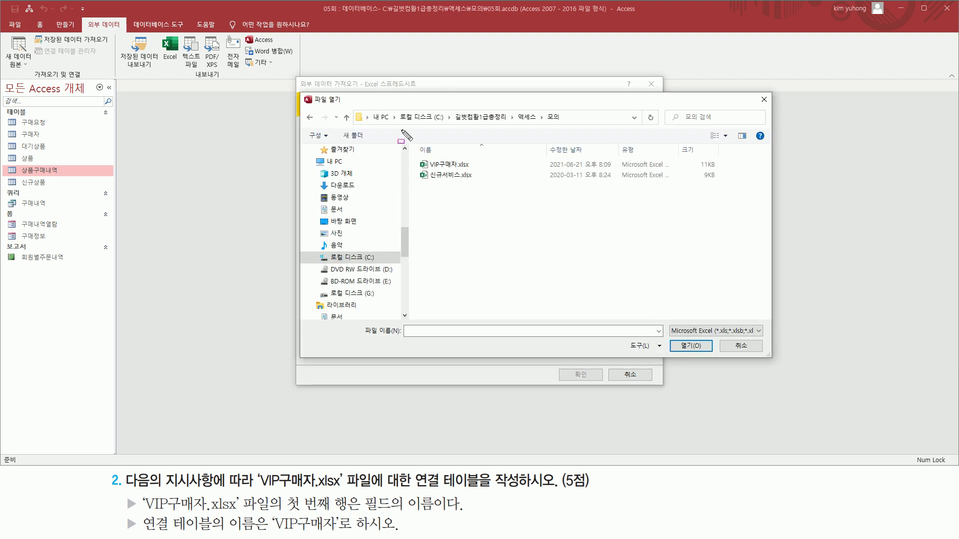
{"action": "left_click_drag", "start_coordinate": [400, 122], "coordinate": [563, 122]}
{"action": "left_click_drag", "start_coordinate": [416, 154], "coordinate": [495, 190]}
{"action": "key", "text": "Escape"}
{"action": "left_click", "coordinate": [445, 167]}
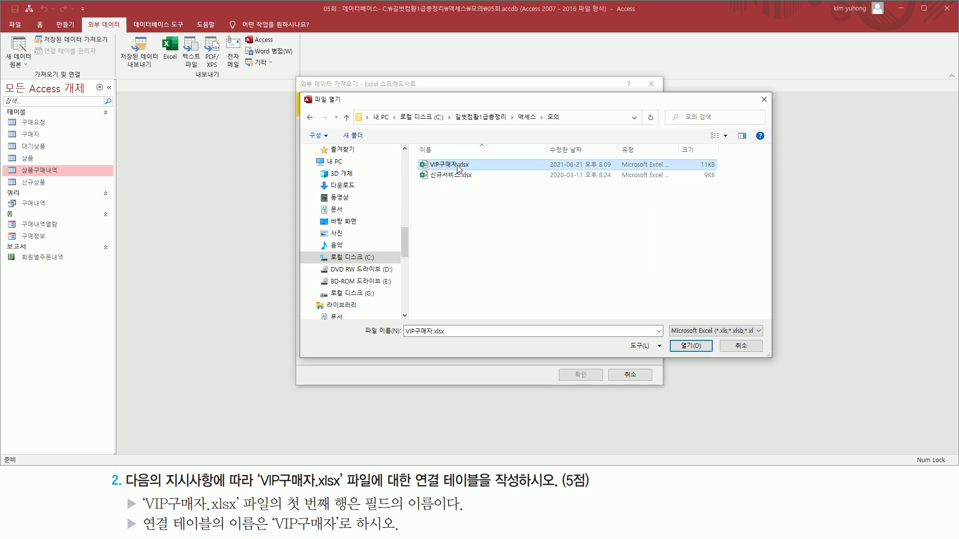
{"action": "left_click", "coordinate": [693, 345]}
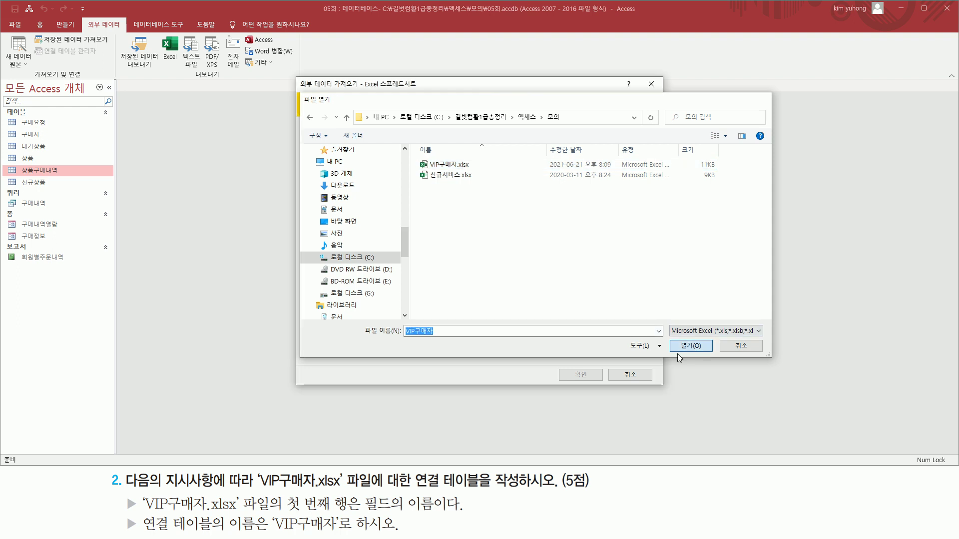
Step: Set the data to be stored as a linked table connected to the source and continue to the link wizard
{"action": "left_click_drag", "start_coordinate": [356, 136], "coordinate": [525, 158]}
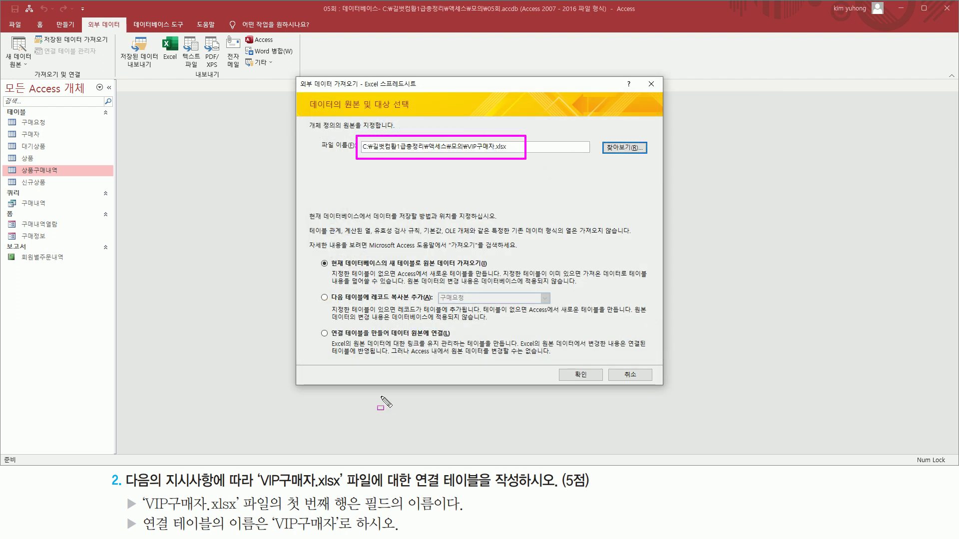
{"action": "left_click_drag", "start_coordinate": [250, 489], "coordinate": [344, 490]}
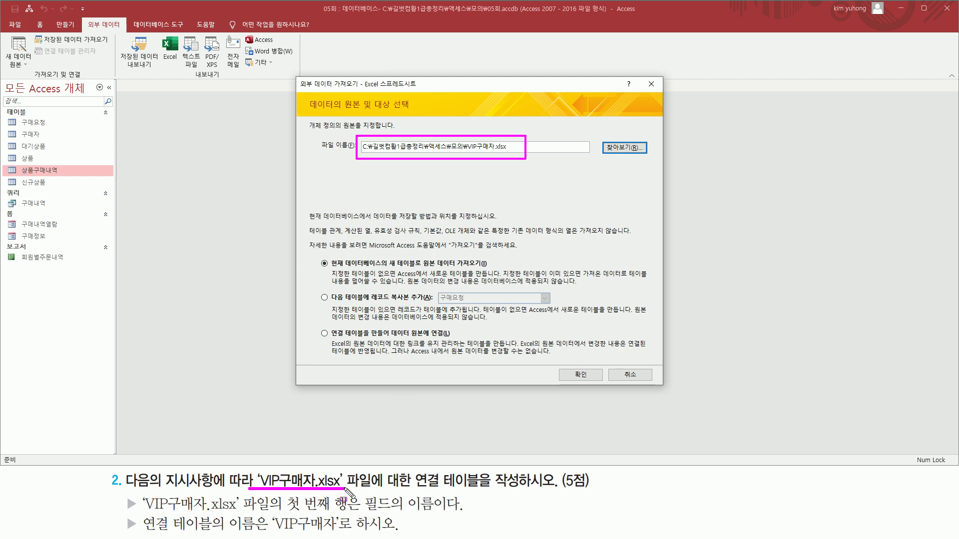
{"action": "left_click_drag", "start_coordinate": [412, 470], "coordinate": [526, 491]}
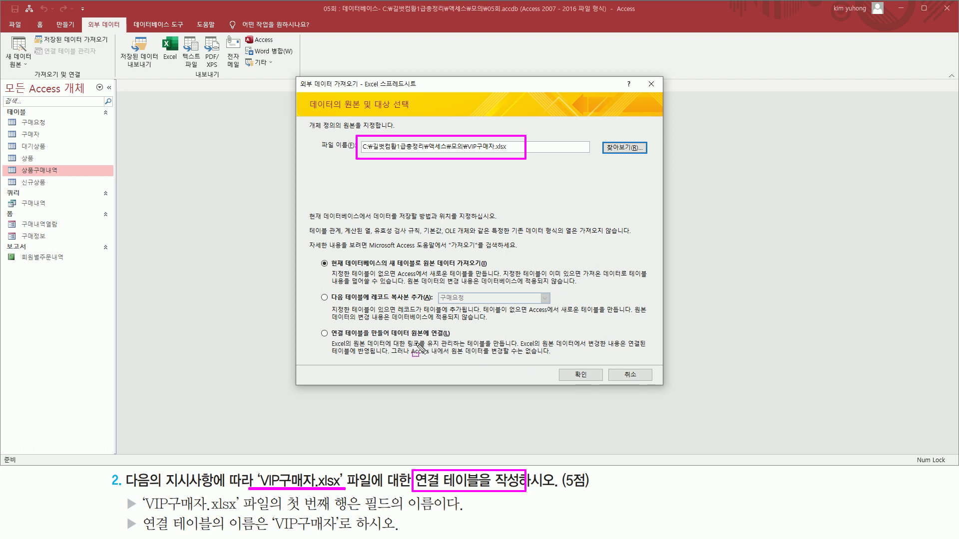
{"action": "left_click_drag", "start_coordinate": [318, 325], "coordinate": [411, 339]}
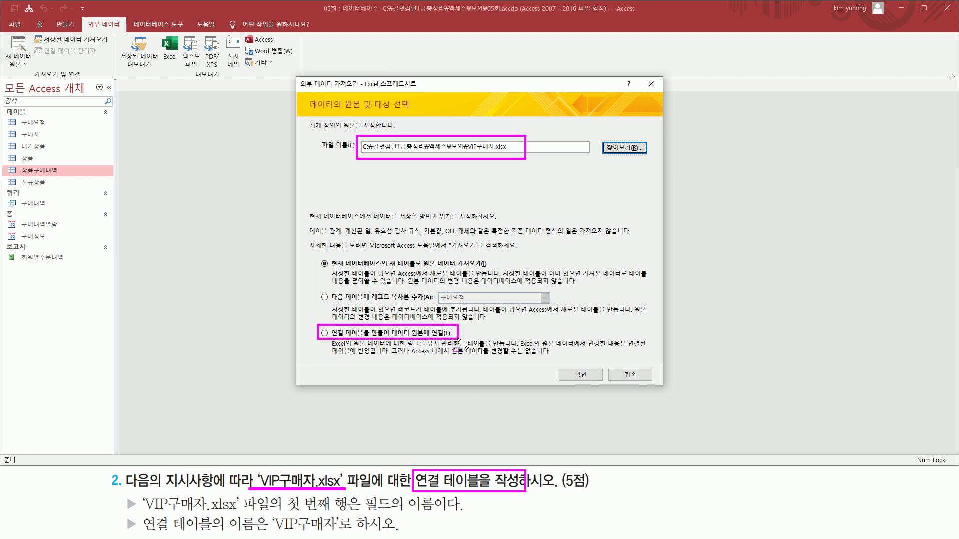
{"action": "key", "text": "Escape"}
{"action": "left_click", "coordinate": [324, 334]}
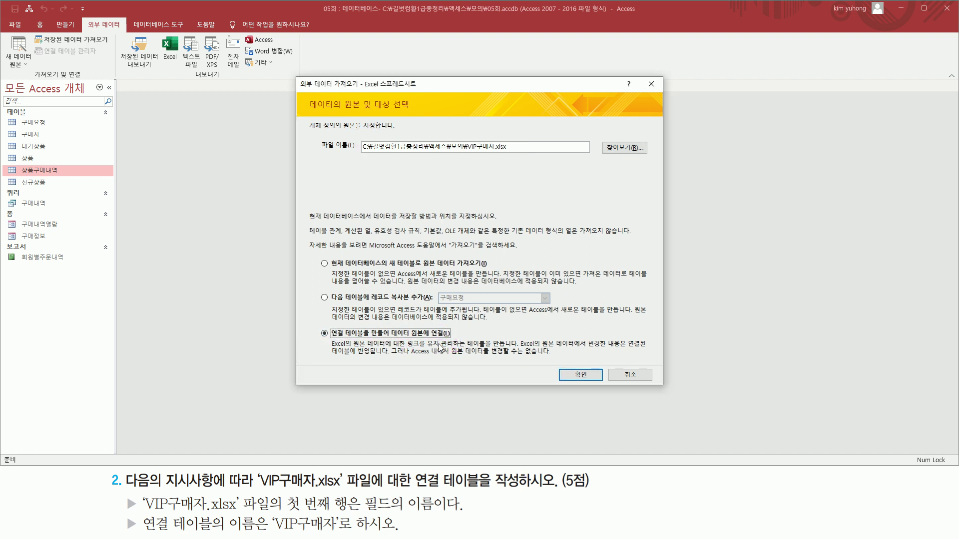
{"action": "left_click", "coordinate": [581, 375]}
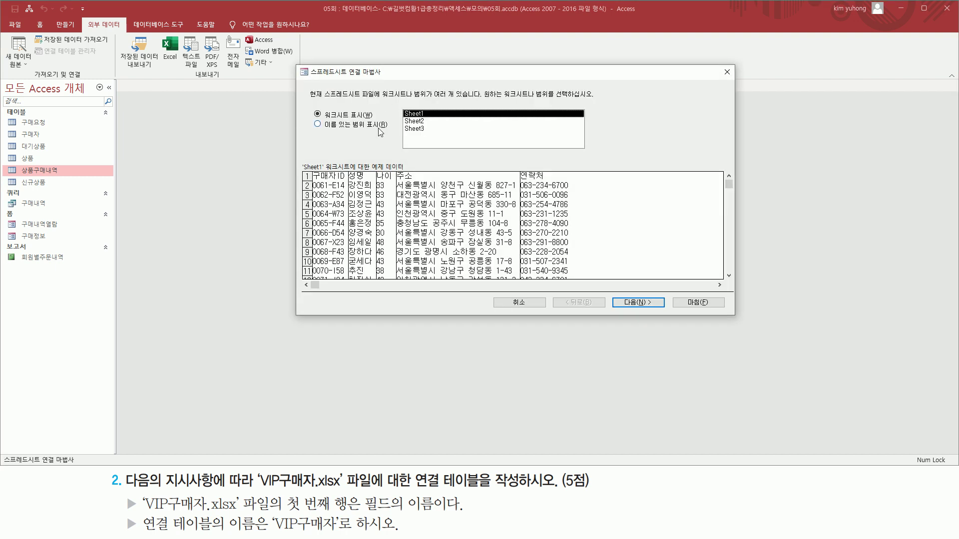
Step: Link the Sheet1 worksheet with its first row used as column headings
{"action": "left_click_drag", "start_coordinate": [619, 290], "coordinate": [664, 313]}
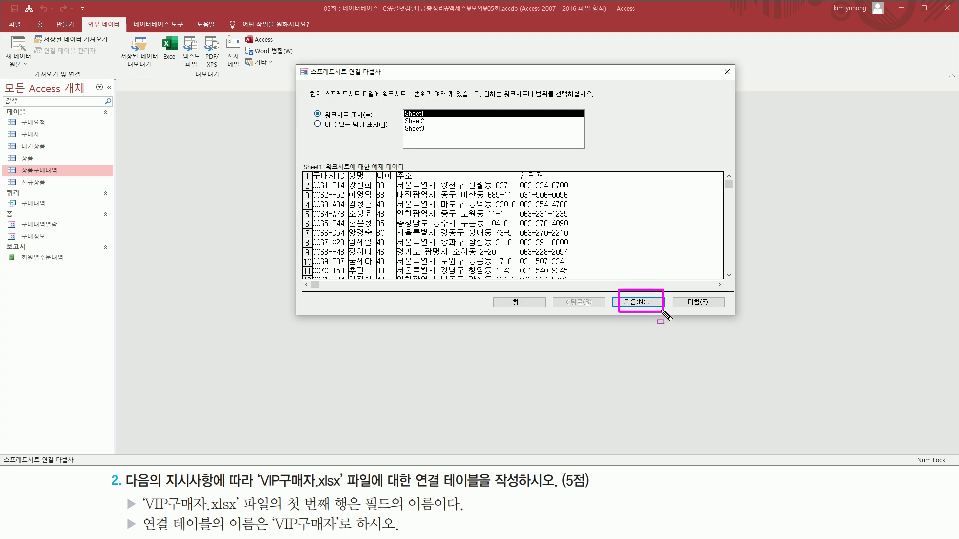
{"action": "left_click", "coordinate": [638, 302]}
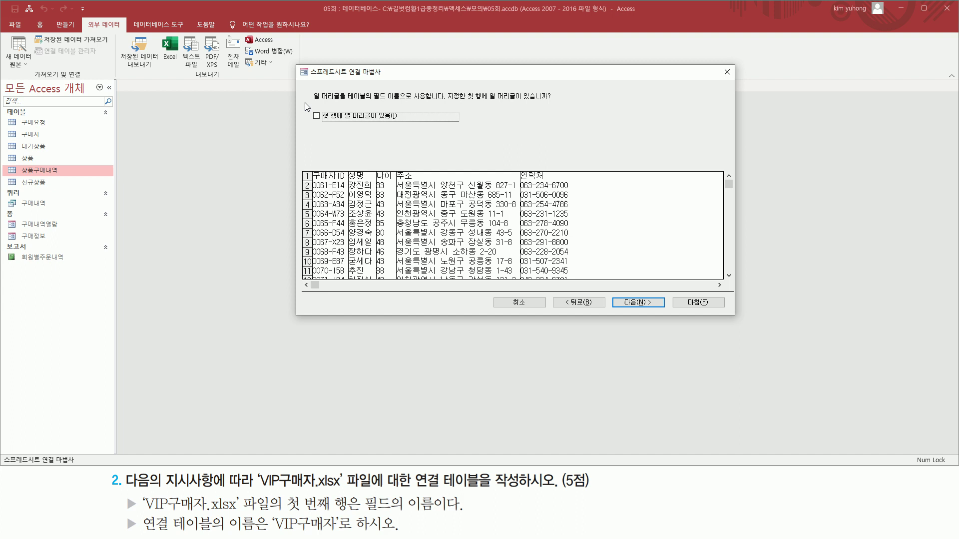
{"action": "mouse_move", "coordinate": [307, 104]}
{"action": "left_mouse_down"}
{"action": "mouse_move", "coordinate": [325, 123]}
{"action": "mouse_move", "coordinate": [405, 123]}
{"action": "left_mouse_up"}
{"action": "key", "text": "Escape"}
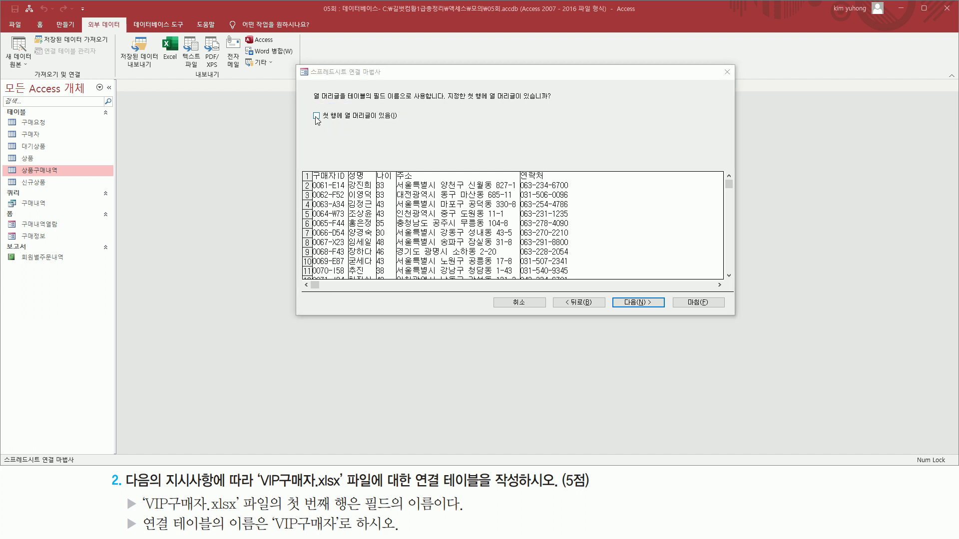
{"action": "left_click_drag", "start_coordinate": [283, 517], "coordinate": [467, 517]}
{"action": "key", "text": "Escape"}
{"action": "left_click", "coordinate": [317, 119]}
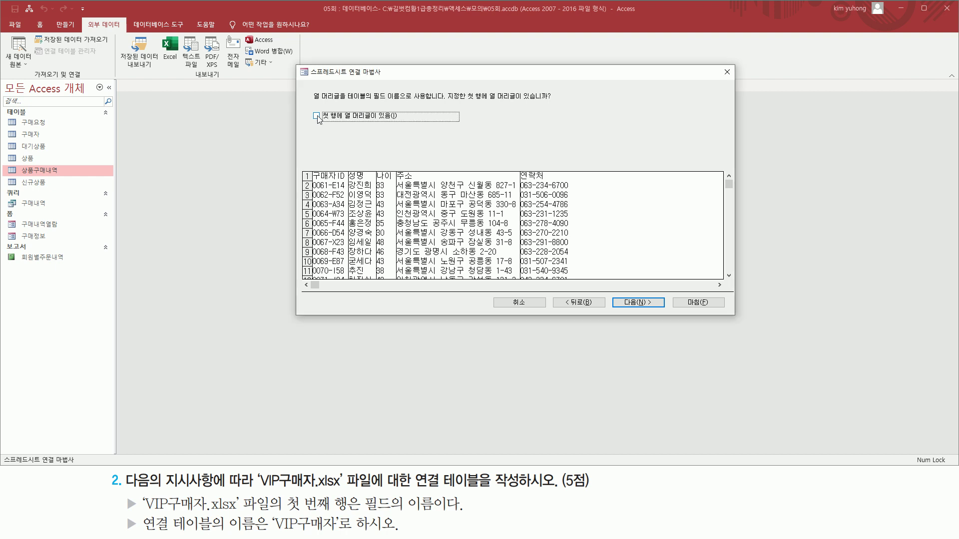
{"action": "left_click", "coordinate": [318, 117]}
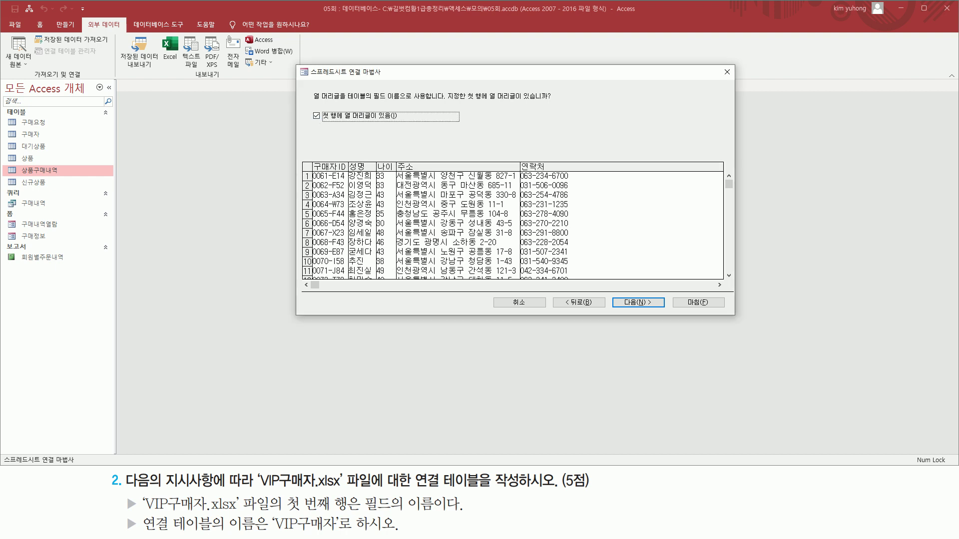
{"action": "left_click", "coordinate": [638, 302]}
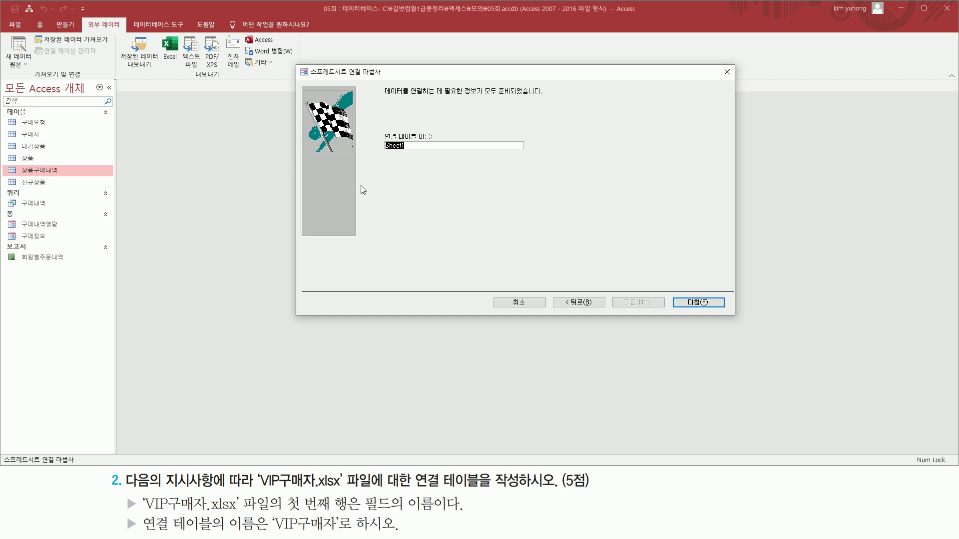
Step: Name the linked table VIP구매자, finish the link wizard and check the table in the object list
{"action": "key", "text": "Caps_Lock"}
{"action": "type", "text": "VIP구매자"}
{"action": "key", "text": "Right"}
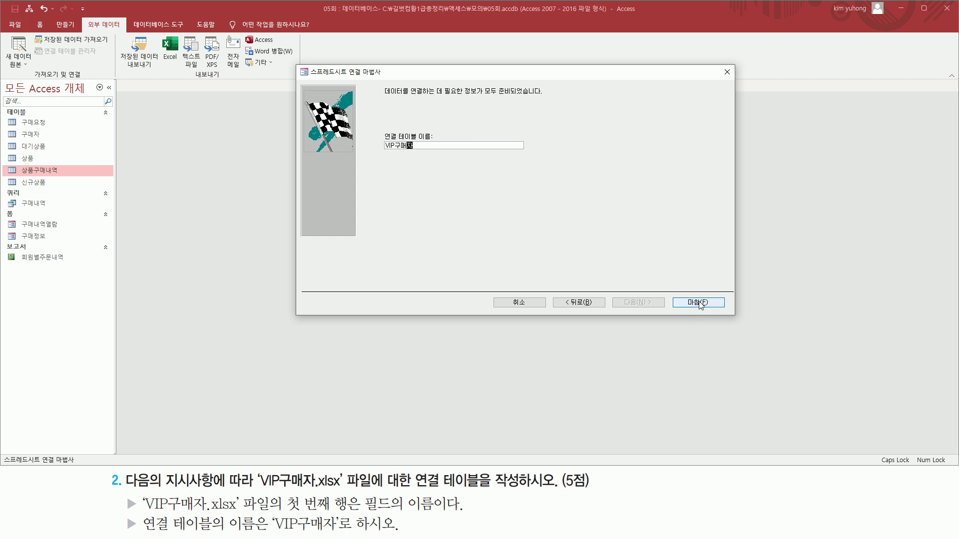
{"action": "left_click", "coordinate": [700, 303]}
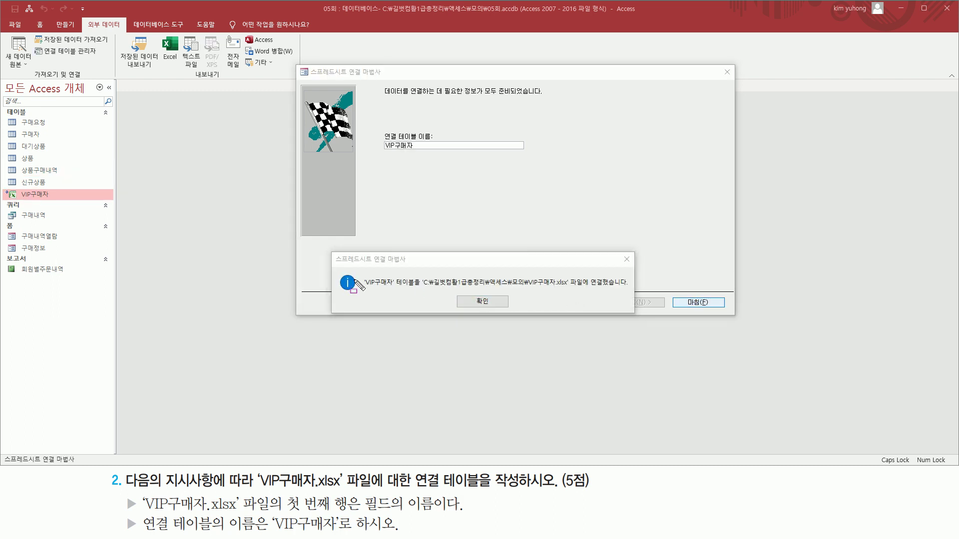
{"action": "mouse_move", "coordinate": [332, 250]}
{"action": "left_mouse_down"}
{"action": "mouse_move", "coordinate": [462, 300]}
{"action": "mouse_move", "coordinate": [635, 315]}
{"action": "left_mouse_up"}
{"action": "left_click_drag", "start_coordinate": [366, 289], "coordinate": [620, 287]}
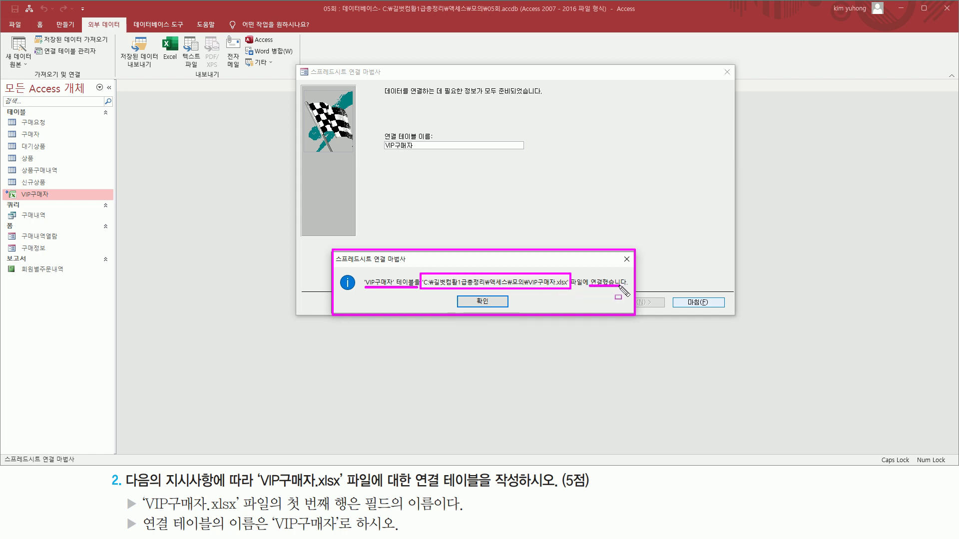
{"action": "key", "text": "Escape"}
{"action": "left_click", "coordinate": [480, 303]}
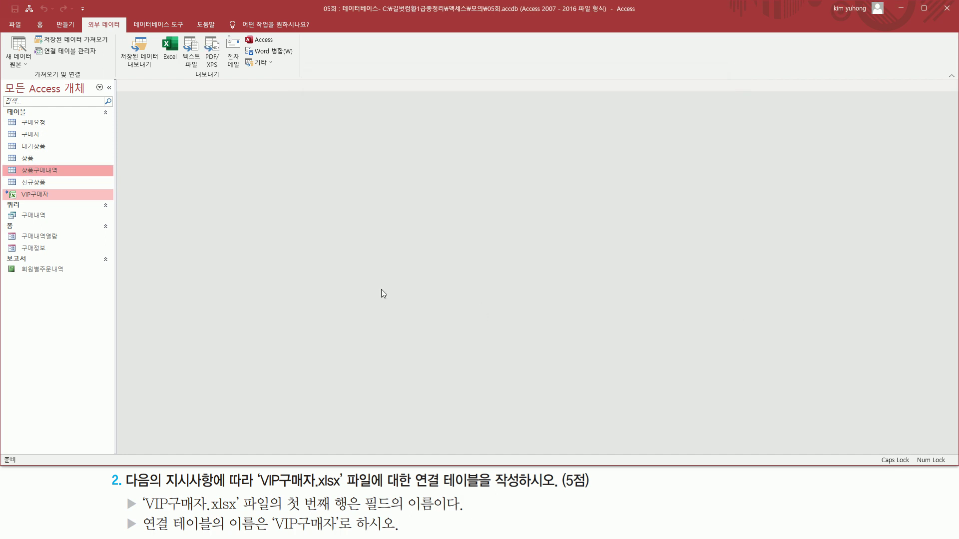
{"action": "left_click_drag", "start_coordinate": [3, 104], "coordinate": [36, 124]}
{"action": "left_click_drag", "start_coordinate": [3, 187], "coordinate": [61, 202]}
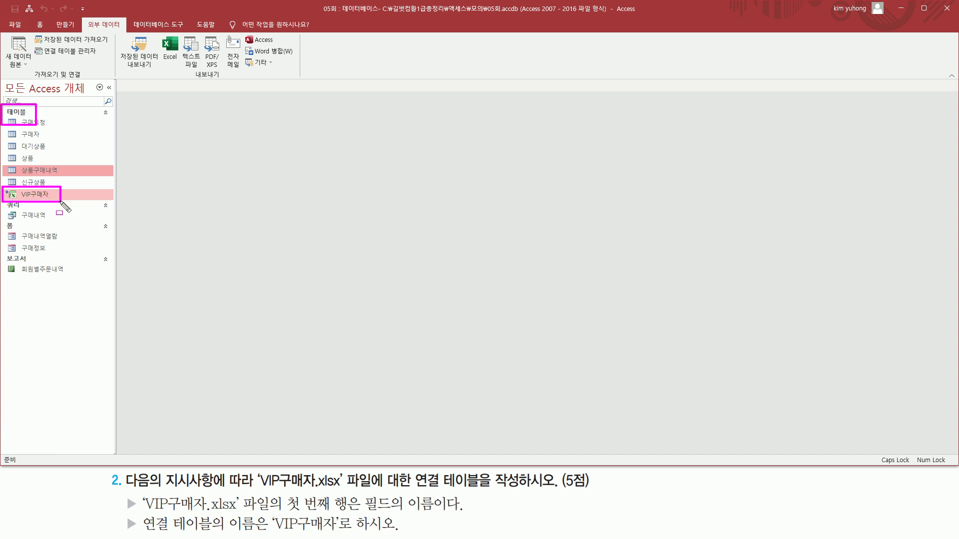
{"action": "key", "text": "Escape"}
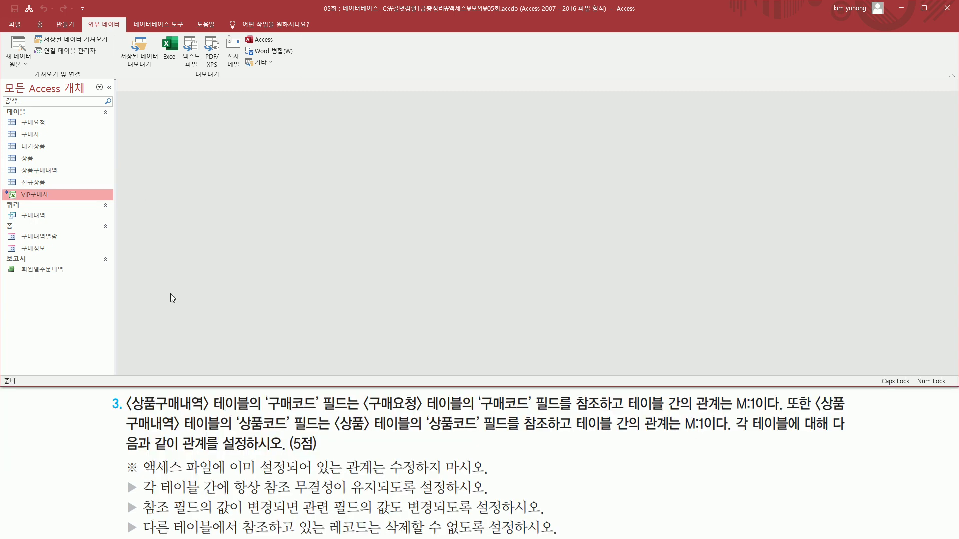
Step: Review the relationship instructions for 상품구매내역, 구매요청 and 상품, and open the Relationships window
{"action": "mouse_move", "coordinate": [124, 393]}
{"action": "left_mouse_down"}
{"action": "mouse_move", "coordinate": [137, 415]}
{"action": "mouse_move", "coordinate": [604, 416]}
{"action": "left_mouse_up"}
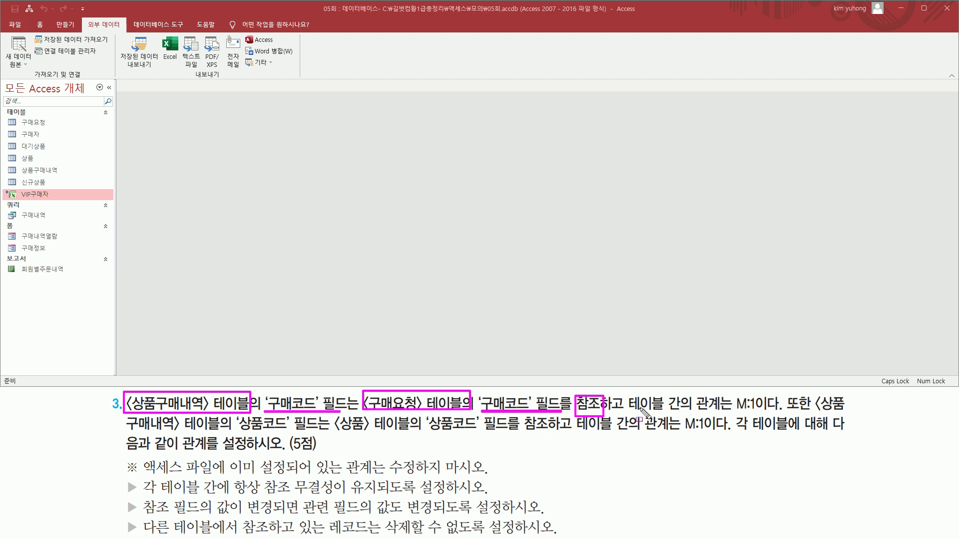
{"action": "left_click_drag", "start_coordinate": [732, 411], "coordinate": [838, 411]}
{"action": "left_click_drag", "start_coordinate": [122, 429], "coordinate": [487, 433]}
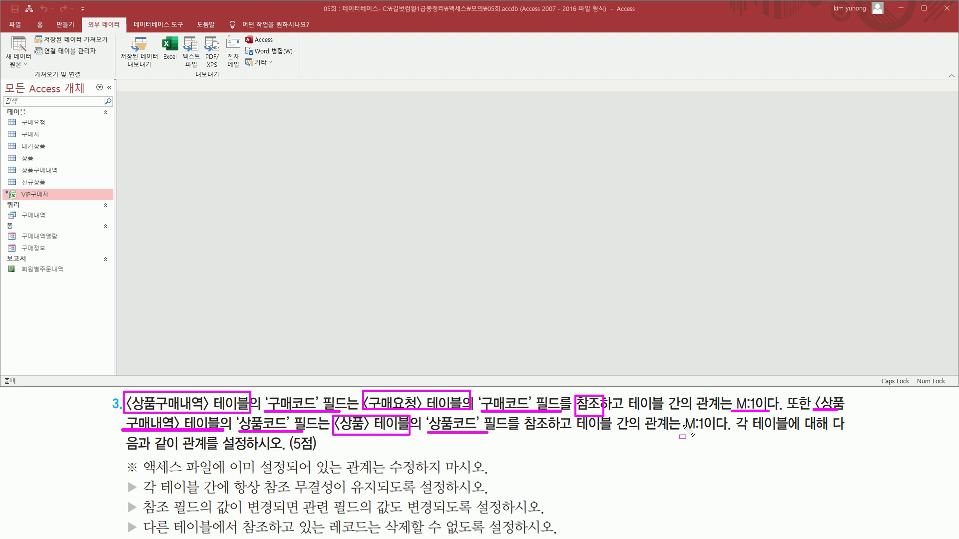
{"action": "left_click_drag", "start_coordinate": [574, 433], "coordinate": [848, 433]}
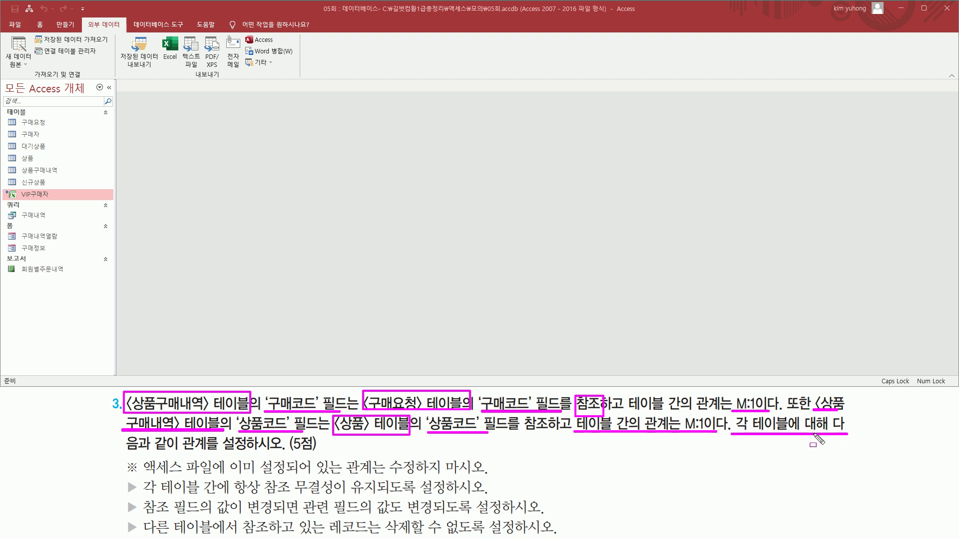
{"action": "left_click_drag", "start_coordinate": [111, 453], "coordinate": [308, 453]}
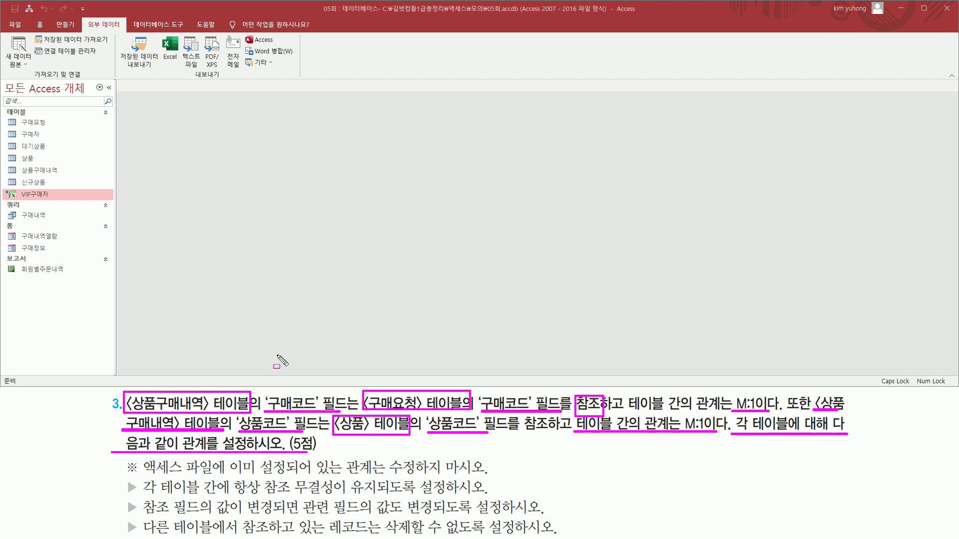
{"action": "key", "text": "Escape"}
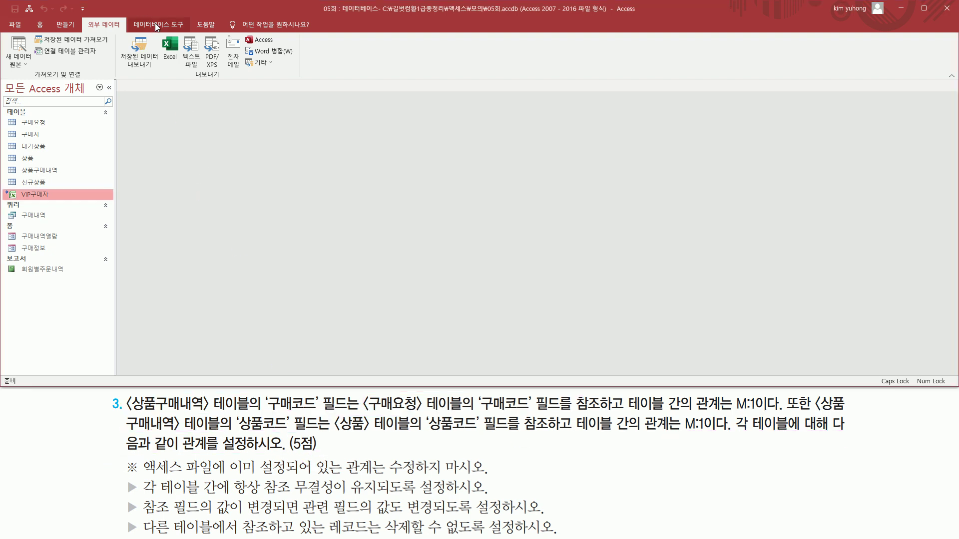
{"action": "left_click", "coordinate": [145, 22]}
{"action": "left_click_drag", "start_coordinate": [129, 17], "coordinate": [189, 34]}
{"action": "left_click_drag", "start_coordinate": [96, 32], "coordinate": [131, 76]}
{"action": "key", "text": "Escape"}
{"action": "left_click", "coordinate": [107, 55]}
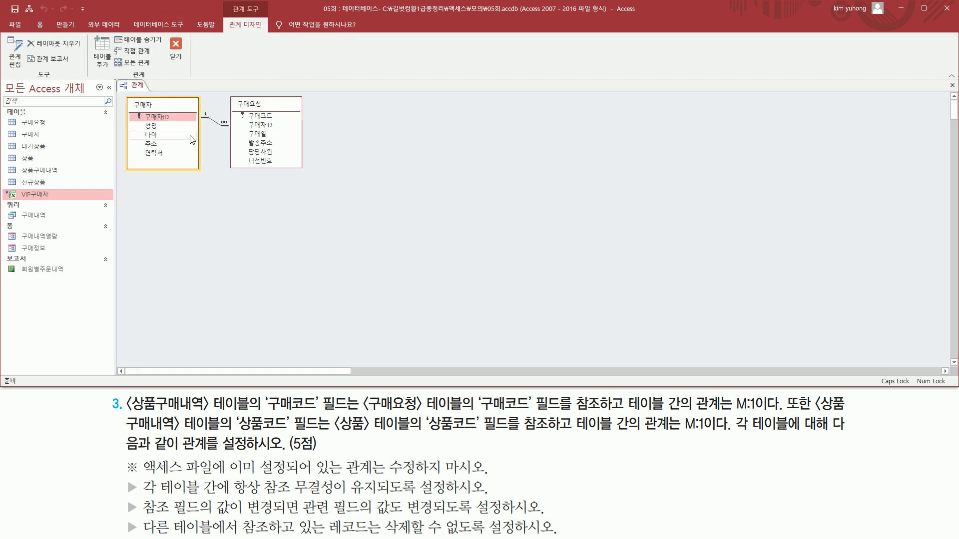
Step: Examine the existing 구매자–구매요청 relationship and the instructions naming which tables must be related
{"action": "mouse_move", "coordinate": [123, 95]}
{"action": "left_mouse_down"}
{"action": "mouse_move", "coordinate": [160, 156]}
{"action": "mouse_move", "coordinate": [205, 184]}
{"action": "mouse_move", "coordinate": [305, 176]}
{"action": "left_mouse_up"}
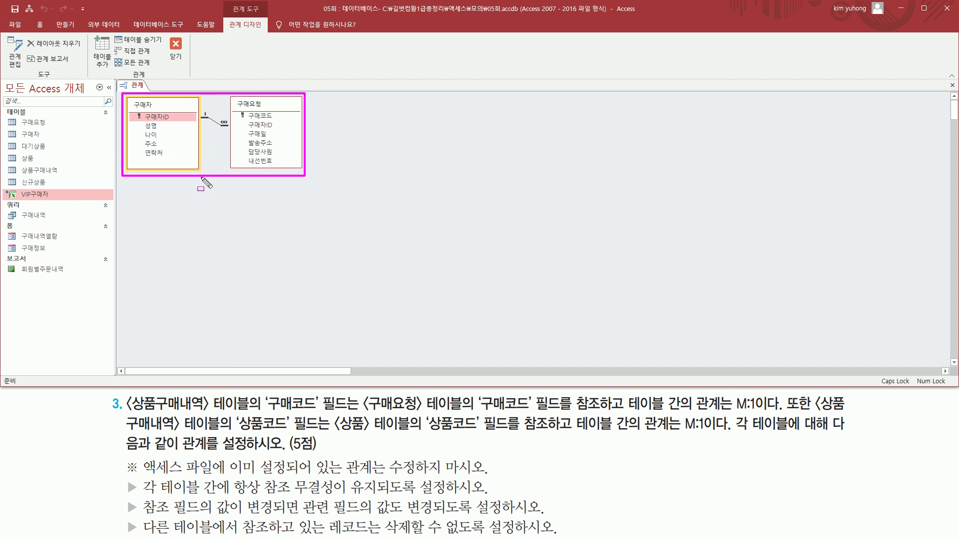
{"action": "mouse_move", "coordinate": [119, 456]}
{"action": "left_mouse_down"}
{"action": "mouse_move", "coordinate": [226, 479]}
{"action": "mouse_move", "coordinate": [480, 477]}
{"action": "left_mouse_up"}
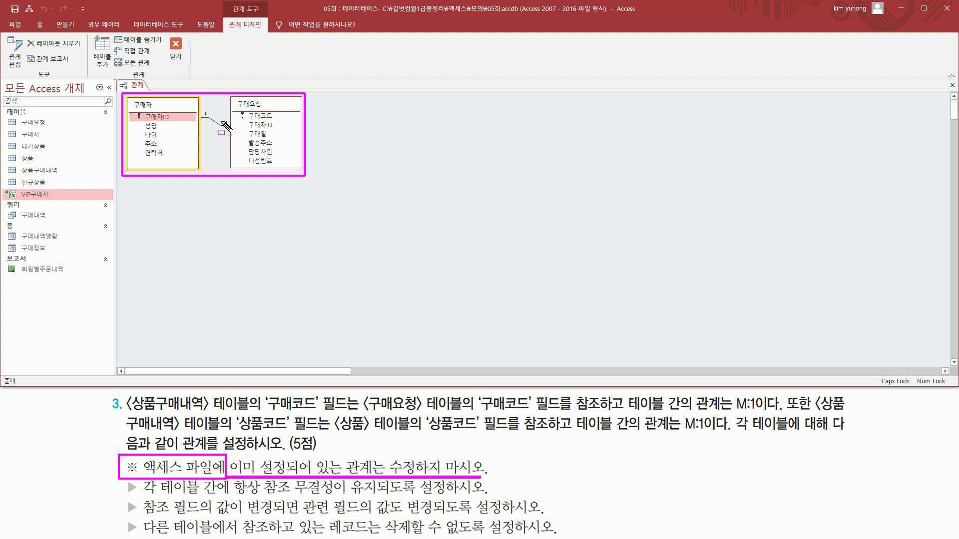
{"action": "key", "text": "e"}
{"action": "mouse_move", "coordinate": [120, 392]}
{"action": "left_mouse_down"}
{"action": "mouse_move", "coordinate": [150, 411]}
{"action": "mouse_move", "coordinate": [263, 424]}
{"action": "mouse_move", "coordinate": [251, 415]}
{"action": "left_mouse_up"}
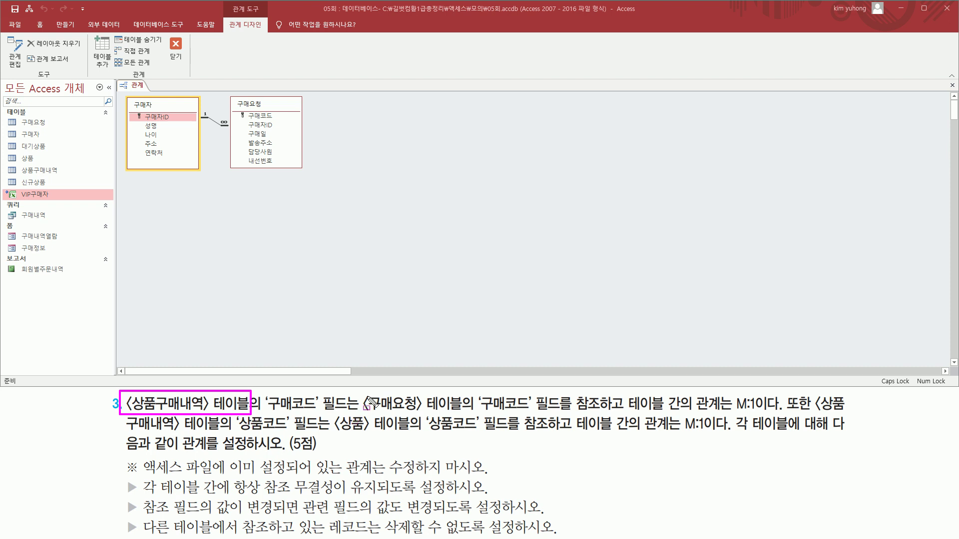
{"action": "left_click_drag", "start_coordinate": [360, 390], "coordinate": [462, 416]}
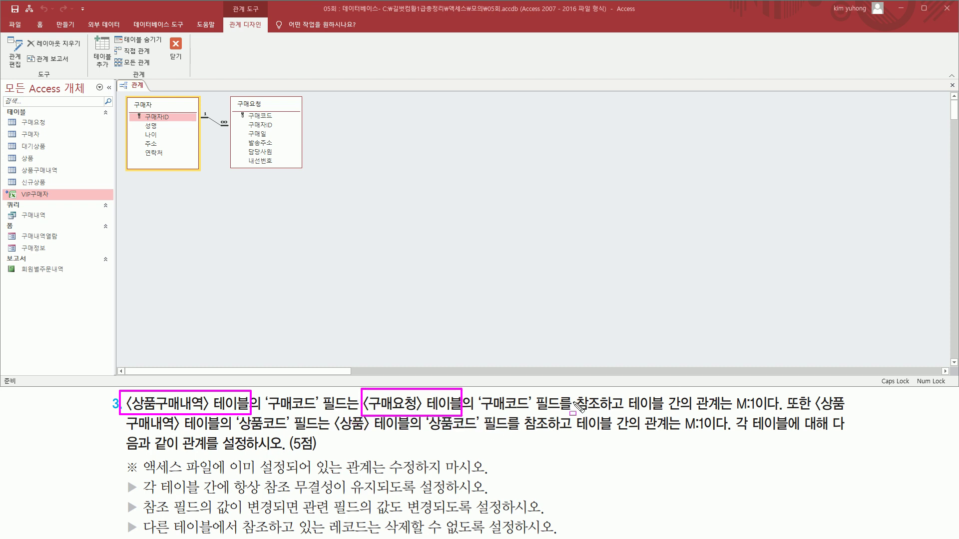
{"action": "mouse_move", "coordinate": [330, 411]}
{"action": "left_mouse_down"}
{"action": "mouse_move", "coordinate": [353, 431]}
{"action": "mouse_move", "coordinate": [409, 438]}
{"action": "left_mouse_up"}
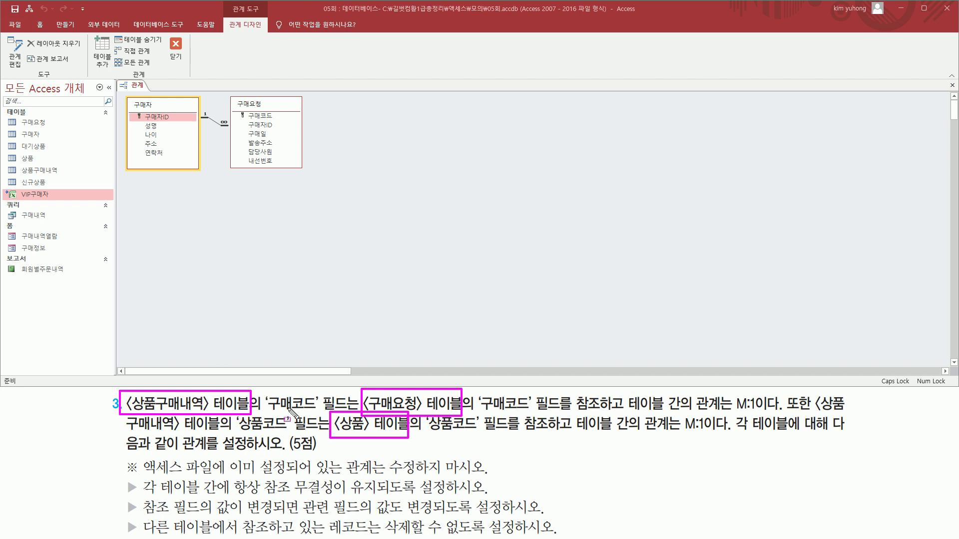
{"action": "mouse_move", "coordinate": [228, 96]}
{"action": "left_mouse_down"}
{"action": "mouse_move", "coordinate": [298, 184]}
{"action": "mouse_move", "coordinate": [310, 187]}
{"action": "left_mouse_up"}
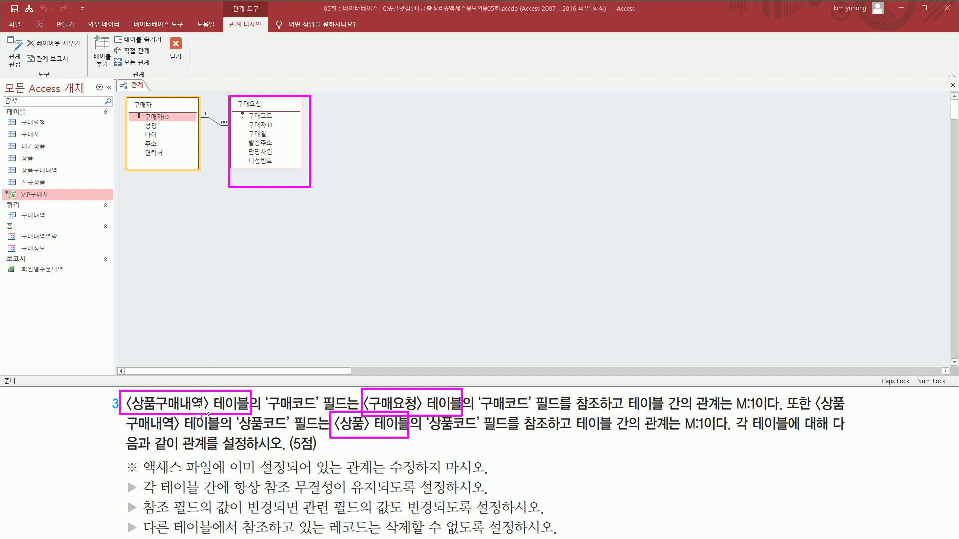
{"action": "key", "text": "Escape"}
Step: Add the 상품구매내역 and 상품 tables to the relationships layout
{"action": "right_click", "coordinate": [383, 126]}
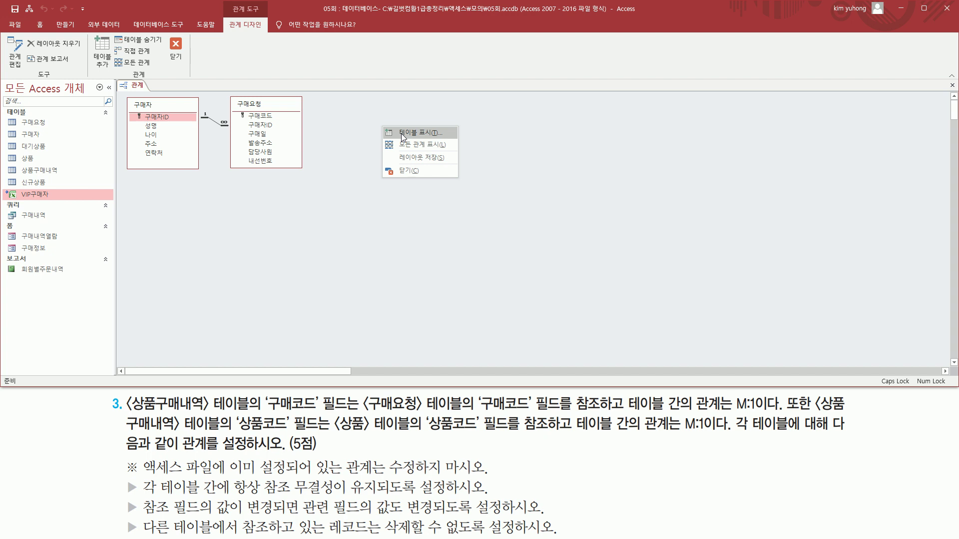
{"action": "left_click", "coordinate": [401, 134]}
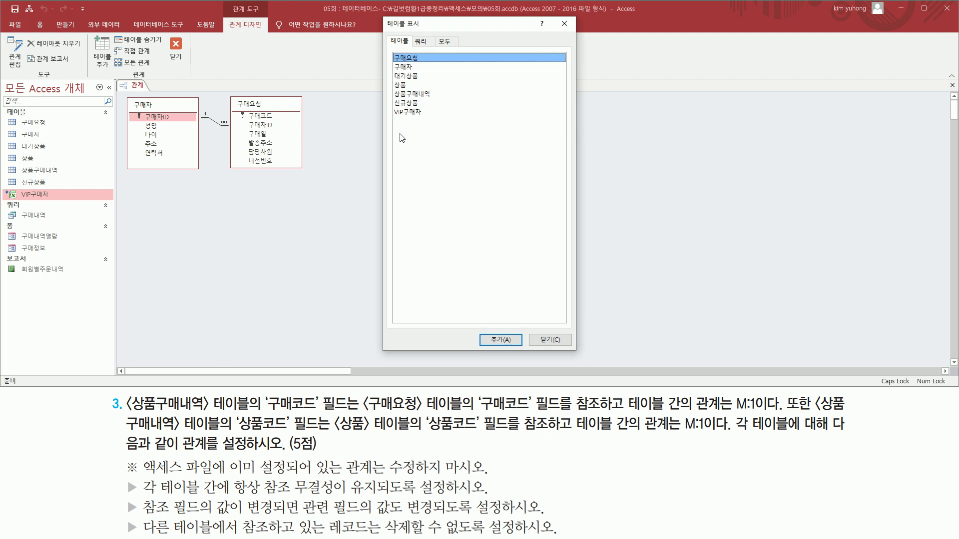
{"action": "left_click", "coordinate": [422, 94]}
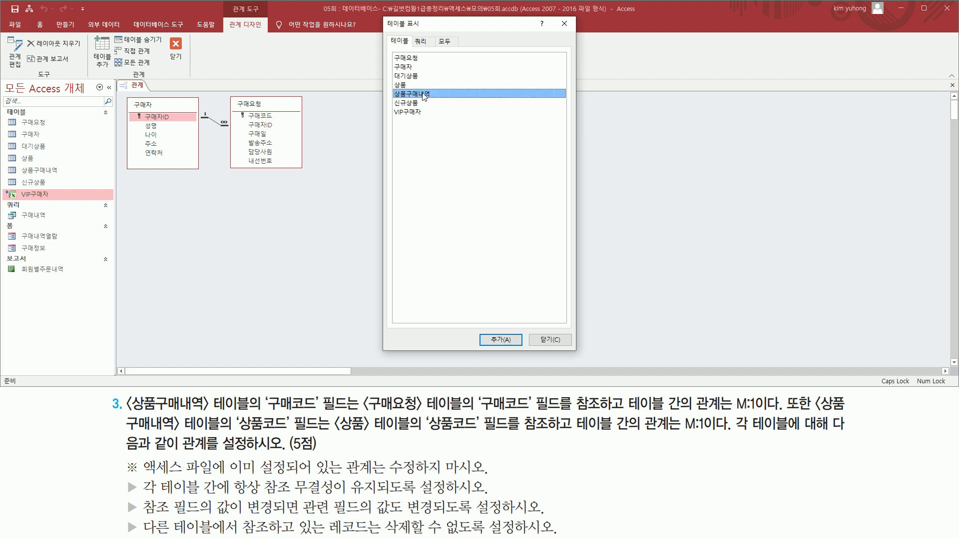
{"action": "double_click", "coordinate": [422, 94]}
{"action": "left_click", "coordinate": [408, 86]}
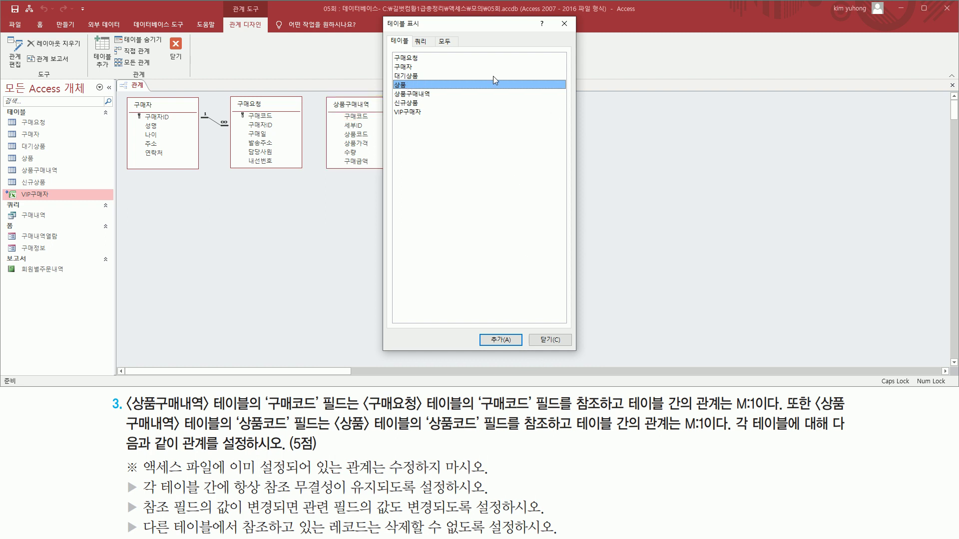
{"action": "left_click", "coordinate": [564, 25]}
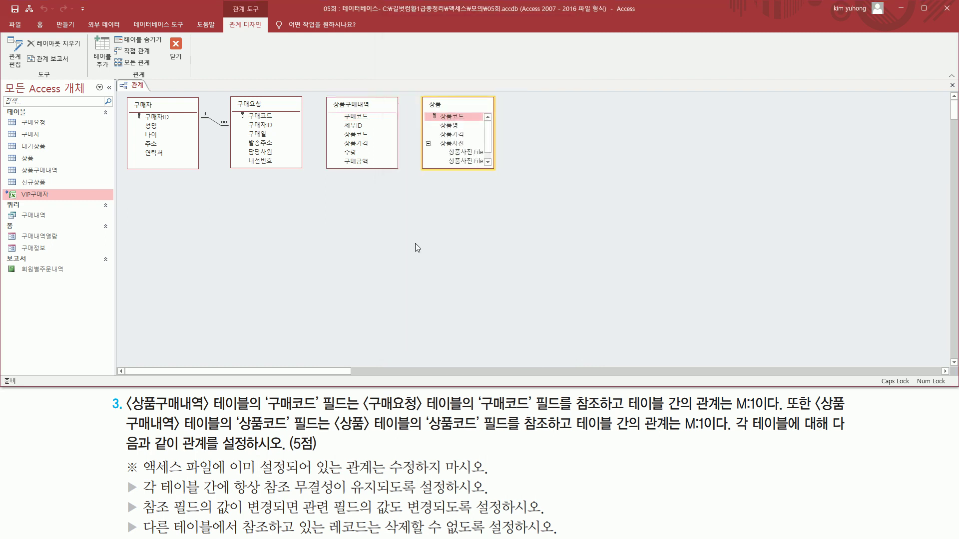
Step: Connect the 구매코드 fields of 구매요청 and 상품구매내역 to start a new relationship
{"action": "mouse_move", "coordinate": [225, 91]}
{"action": "left_mouse_down"}
{"action": "mouse_move", "coordinate": [337, 169]}
{"action": "mouse_move", "coordinate": [405, 179]}
{"action": "left_mouse_up"}
{"action": "left_click_drag", "start_coordinate": [125, 393], "coordinate": [631, 415]}
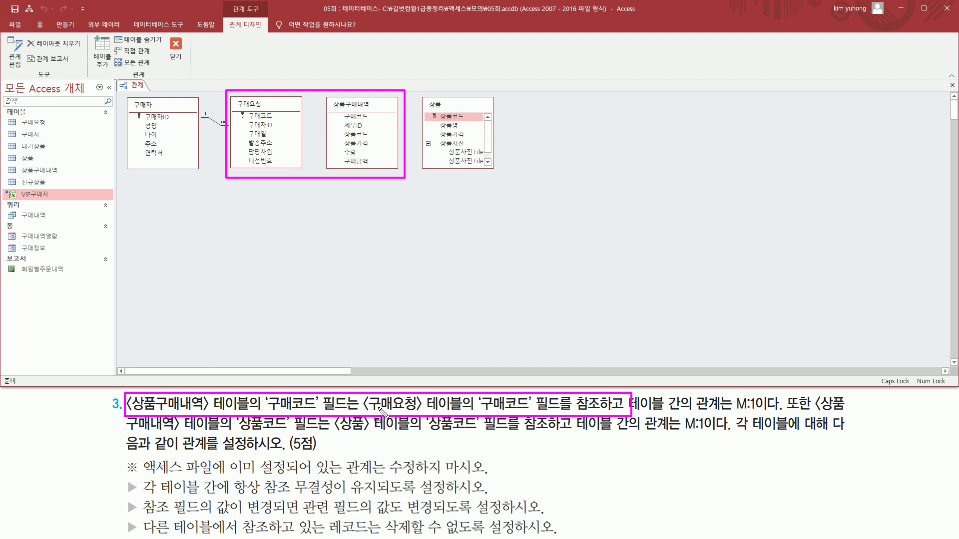
{"action": "left_click_drag", "start_coordinate": [272, 393], "coordinate": [314, 415]}
{"action": "left_click_drag", "start_coordinate": [497, 393], "coordinate": [527, 416]}
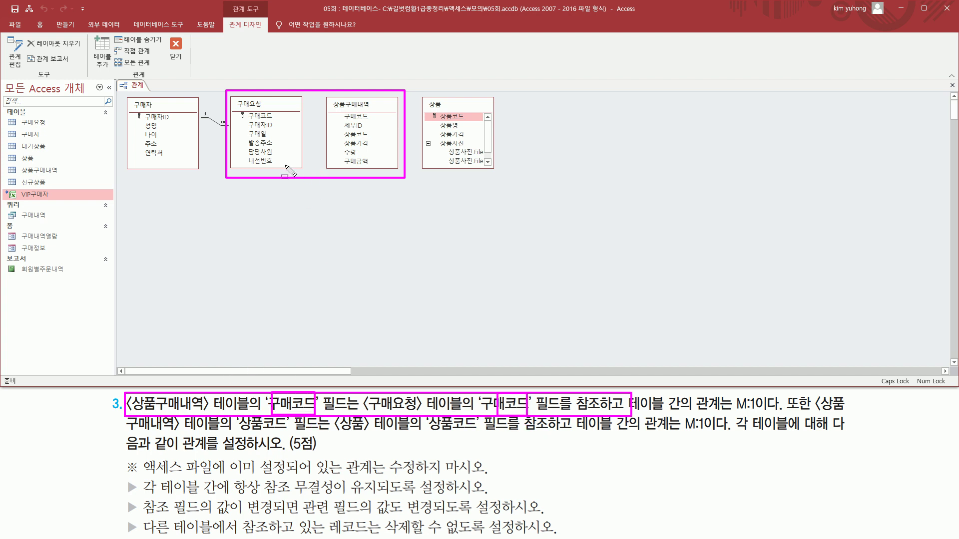
{"action": "mouse_move", "coordinate": [337, 109]}
{"action": "left_mouse_down"}
{"action": "mouse_move", "coordinate": [386, 137]}
{"action": "mouse_move", "coordinate": [261, 116]}
{"action": "left_mouse_up"}
{"action": "key", "text": "Escape"}
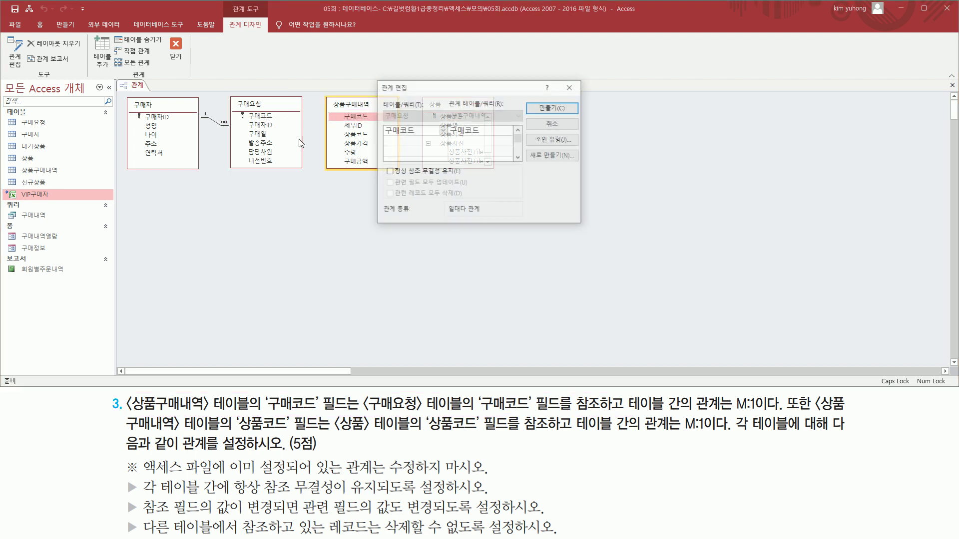
Step: Enforce referential integrity and cascade updates to related fields for the 구매코드 relationship
{"action": "mouse_move", "coordinate": [374, 79]}
{"action": "left_mouse_down"}
{"action": "mouse_move", "coordinate": [505, 200]}
{"action": "mouse_move", "coordinate": [584, 223]}
{"action": "left_mouse_up"}
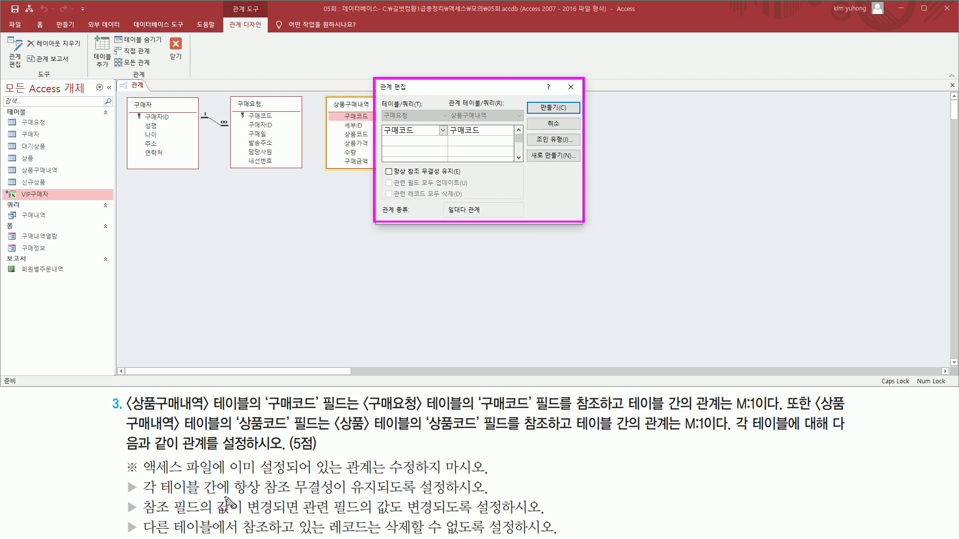
{"action": "mouse_move", "coordinate": [233, 500]}
{"action": "left_mouse_down"}
{"action": "mouse_move", "coordinate": [373, 495]}
{"action": "mouse_move", "coordinate": [300, 480]}
{"action": "mouse_move", "coordinate": [232, 497]}
{"action": "left_mouse_up"}
{"action": "key", "text": "Escape"}
{"action": "left_click", "coordinate": [398, 172]}
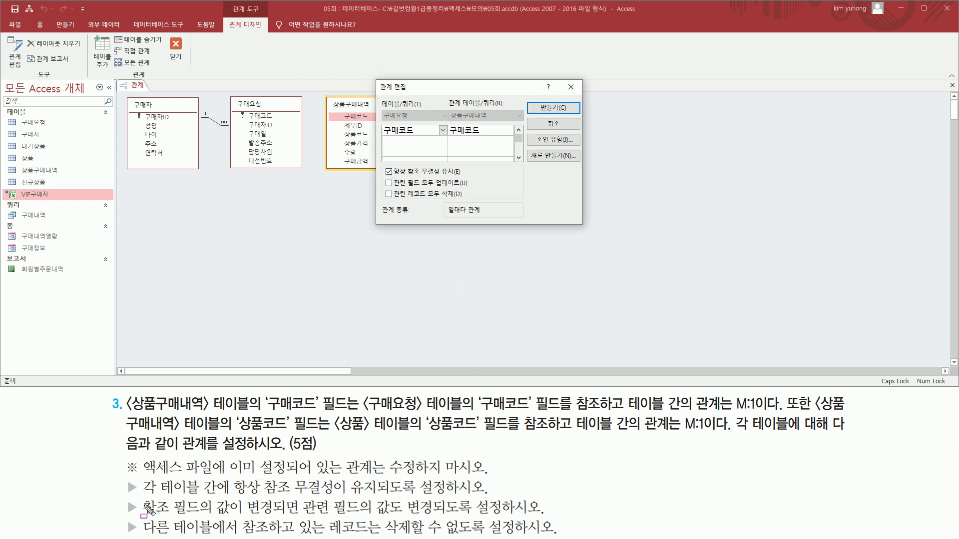
{"action": "left_click_drag", "start_coordinate": [144, 515], "coordinate": [543, 517]}
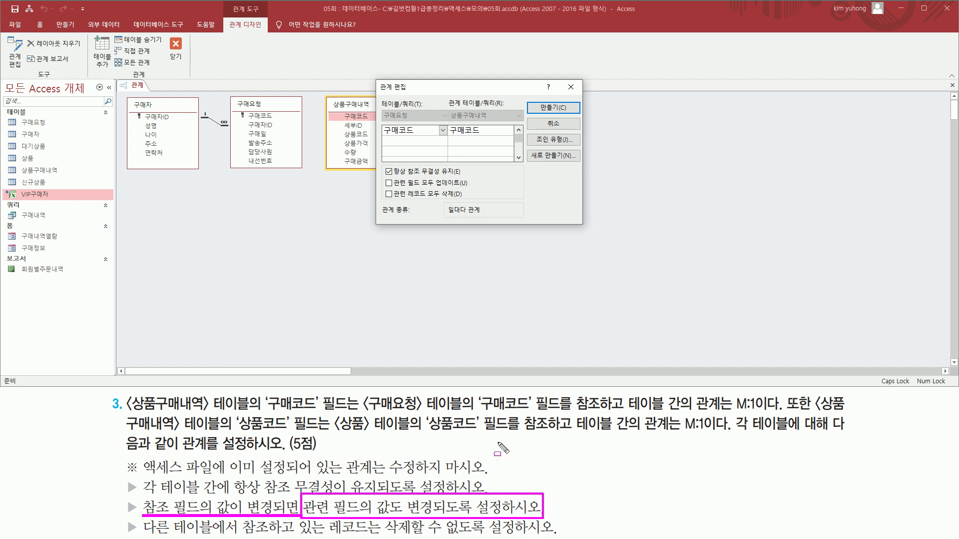
{"action": "left_click_drag", "start_coordinate": [384, 176], "coordinate": [478, 191]}
{"action": "key", "text": "Escape"}
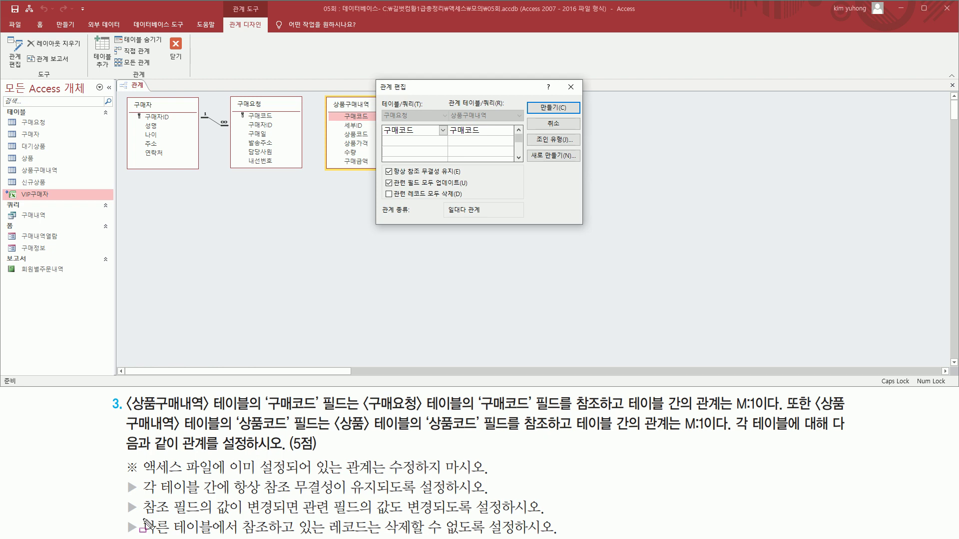
Step: Leave cascading deletion of related records off and create the 구매코드 relationship
{"action": "left_click_drag", "start_coordinate": [184, 537], "coordinate": [263, 537]}
{"action": "left_click_drag", "start_coordinate": [386, 516], "coordinate": [522, 536]}
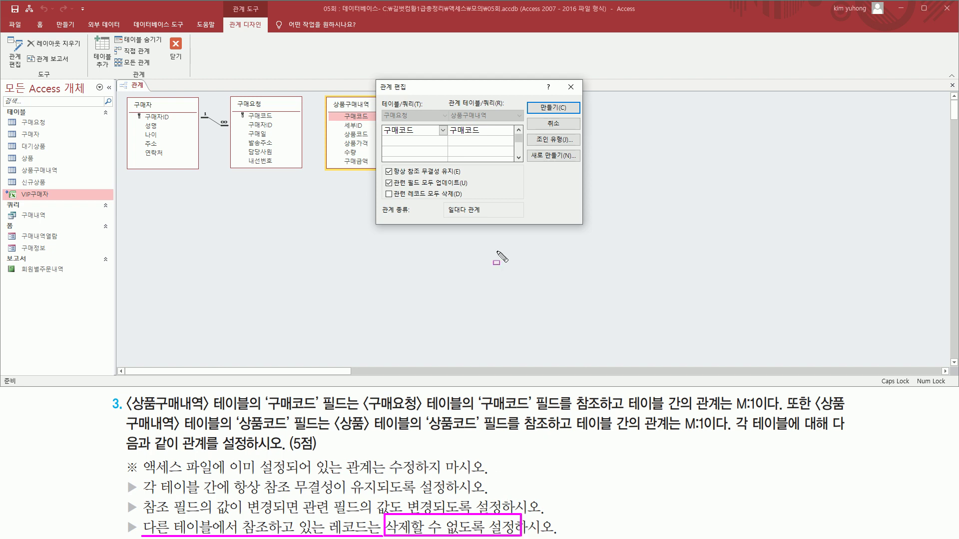
{"action": "left_click_drag", "start_coordinate": [425, 198], "coordinate": [462, 197]}
{"action": "key", "text": "Escape"}
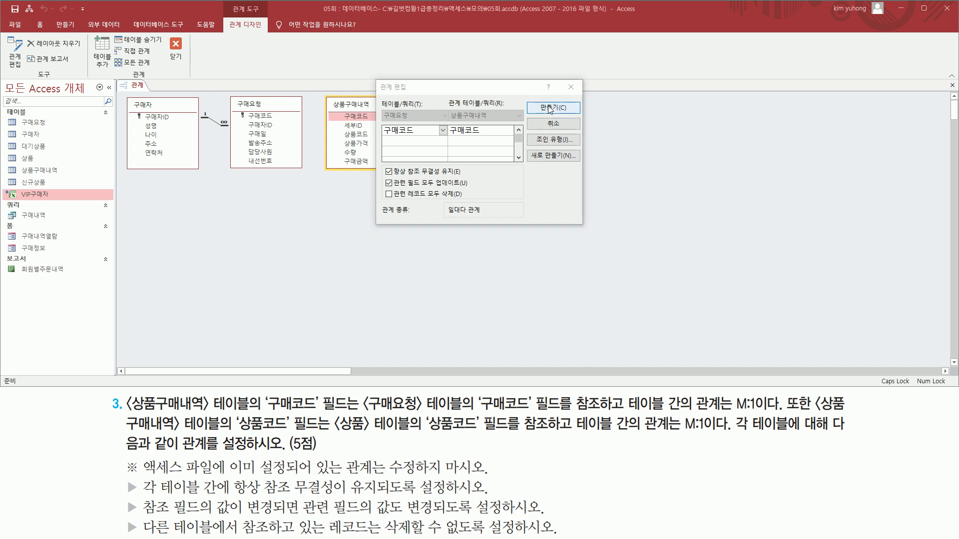
{"action": "left_click", "coordinate": [550, 108]}
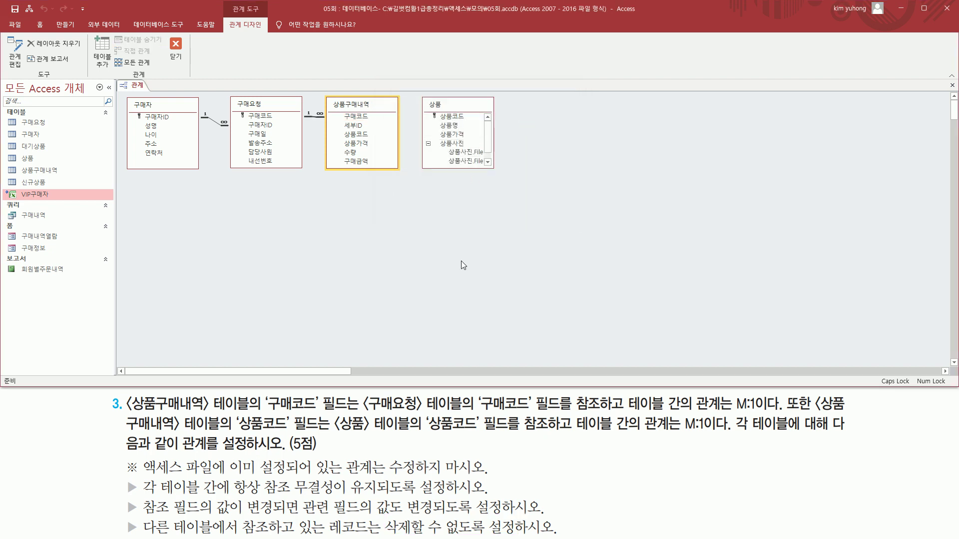
Step: Connect the 상품코드 field of 상품 to 상품코드 in 상품구매내역 to start a second relationship
{"action": "mouse_move", "coordinate": [423, 94]}
{"action": "left_mouse_down"}
{"action": "mouse_move", "coordinate": [449, 143]}
{"action": "mouse_move", "coordinate": [493, 176]}
{"action": "left_mouse_up"}
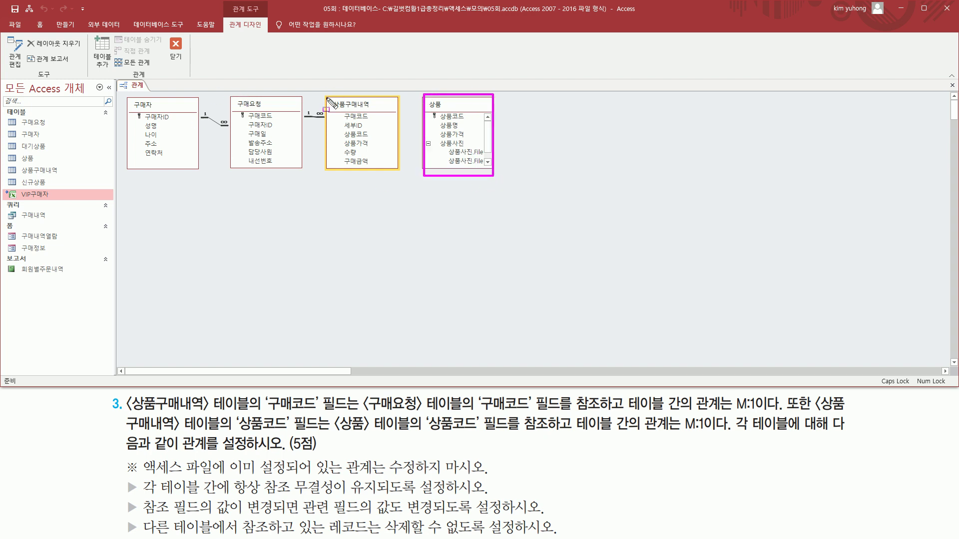
{"action": "mouse_move", "coordinate": [325, 94]}
{"action": "left_mouse_down"}
{"action": "mouse_move", "coordinate": [407, 193]}
{"action": "mouse_move", "coordinate": [406, 182]}
{"action": "left_mouse_up"}
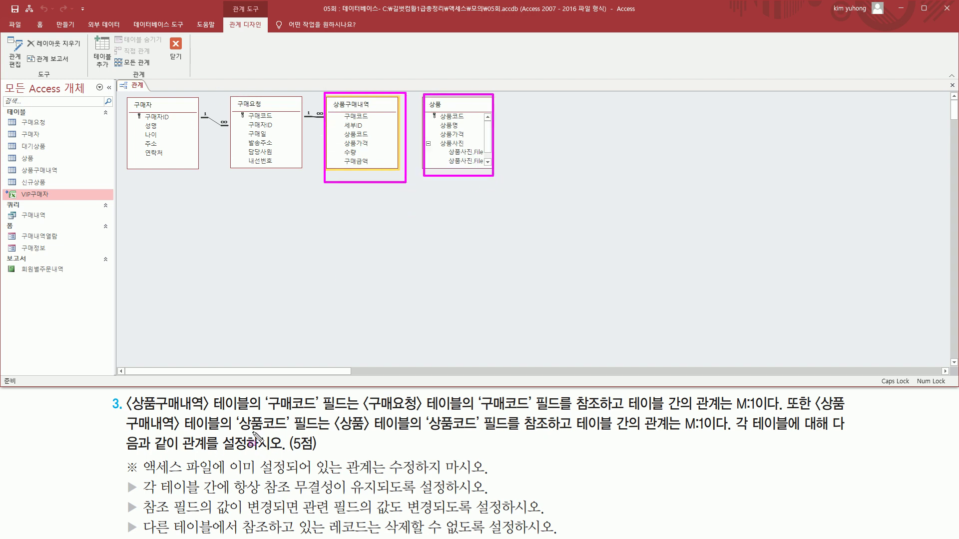
{"action": "left_click_drag", "start_coordinate": [234, 414], "coordinate": [295, 434]}
{"action": "left_click_drag", "start_coordinate": [429, 410], "coordinate": [486, 433]}
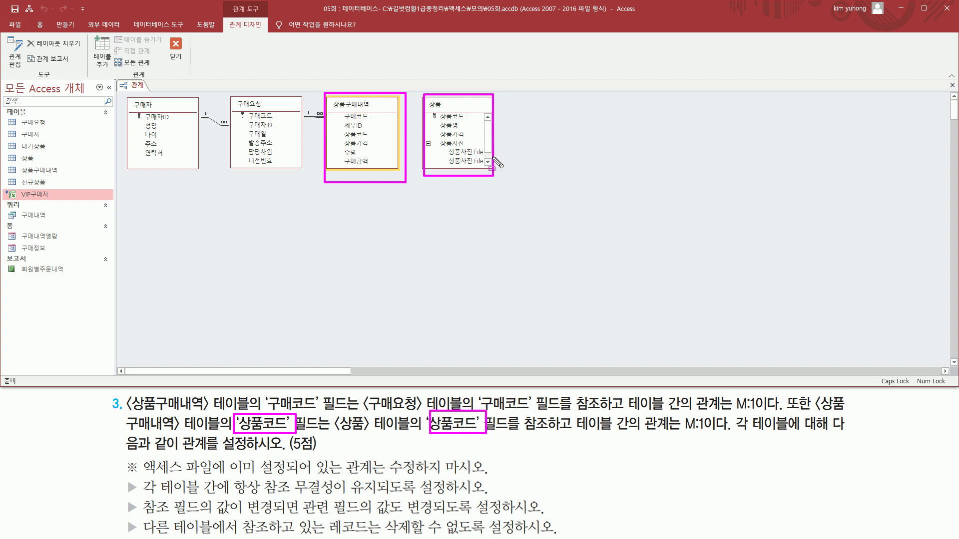
{"action": "key", "text": "Escape"}
{"action": "left_click", "coordinate": [455, 118]}
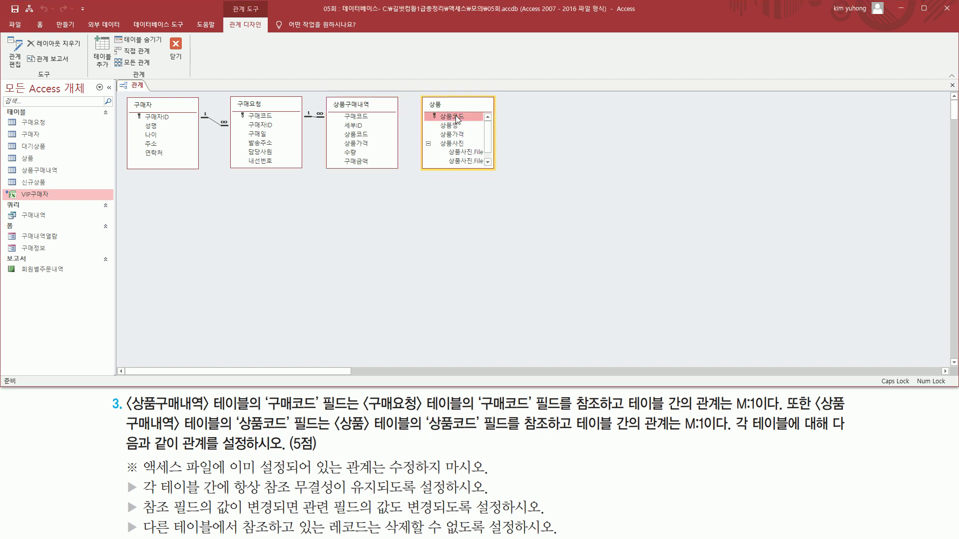
{"action": "left_click_drag", "start_coordinate": [456, 119], "coordinate": [357, 136]}
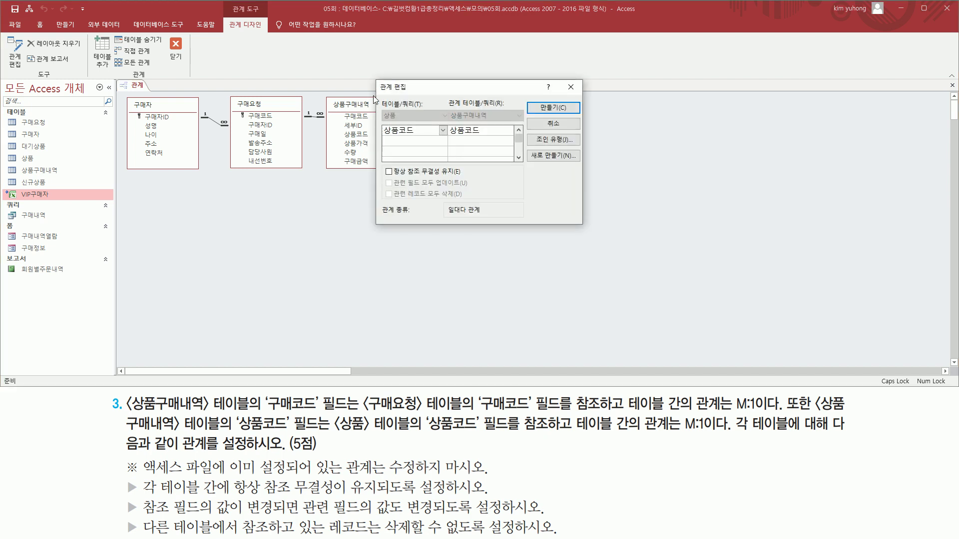
Step: Create the 상품코드 relationship with referential integrity and cascading field updates, leaving cascading record deletion off
{"action": "left_click_drag", "start_coordinate": [375, 81], "coordinate": [557, 221]}
{"action": "key", "text": "Escape"}
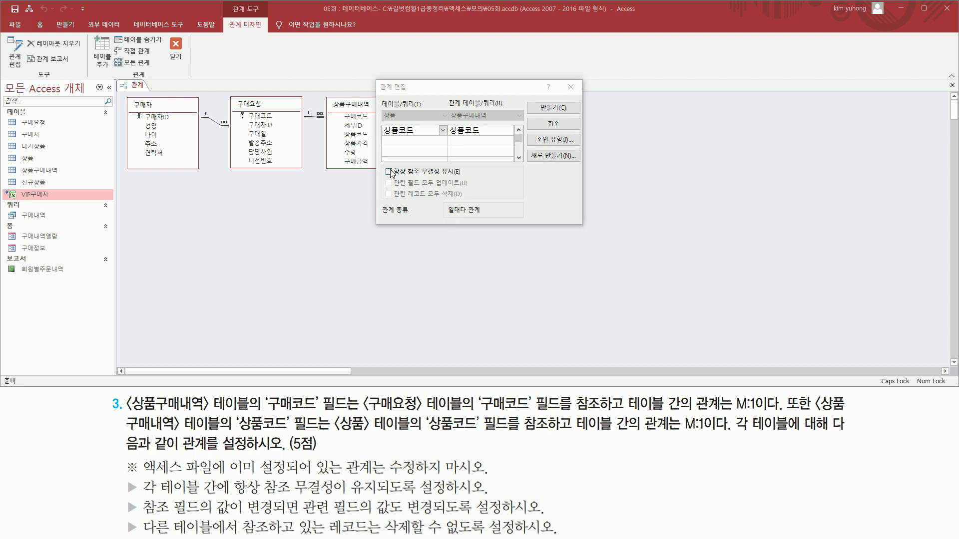
{"action": "left_click", "coordinate": [407, 172]}
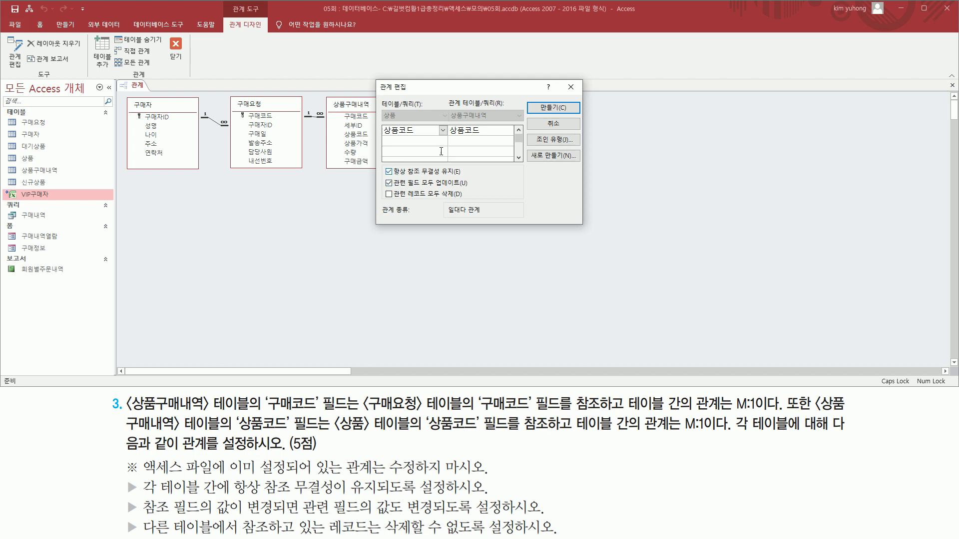
{"action": "left_click", "coordinate": [553, 108]}
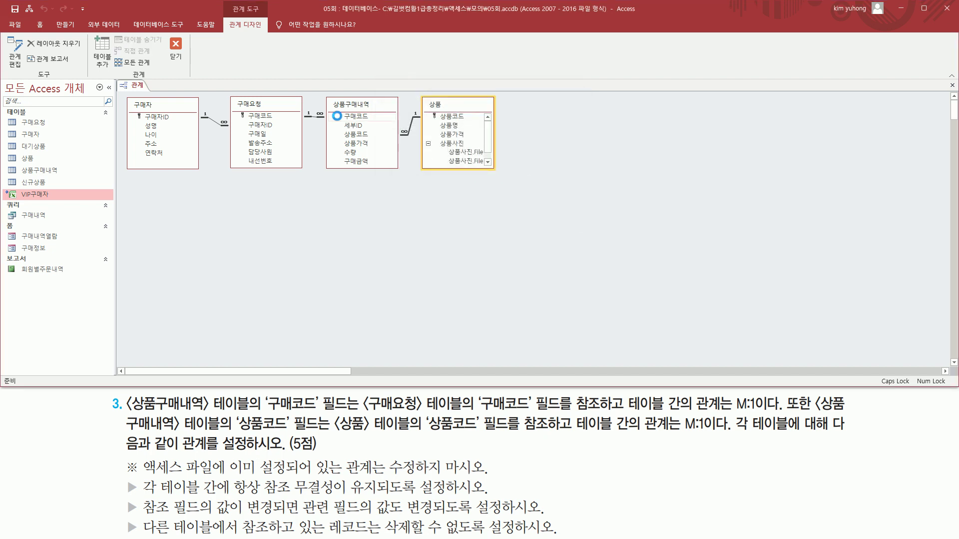
Step: Check the finished relationships, close the Relationships window and save its layout changes
{"action": "mouse_move", "coordinate": [229, 95]}
{"action": "left_mouse_down"}
{"action": "mouse_move", "coordinate": [235, 106]}
{"action": "mouse_move", "coordinate": [515, 172]}
{"action": "left_mouse_up"}
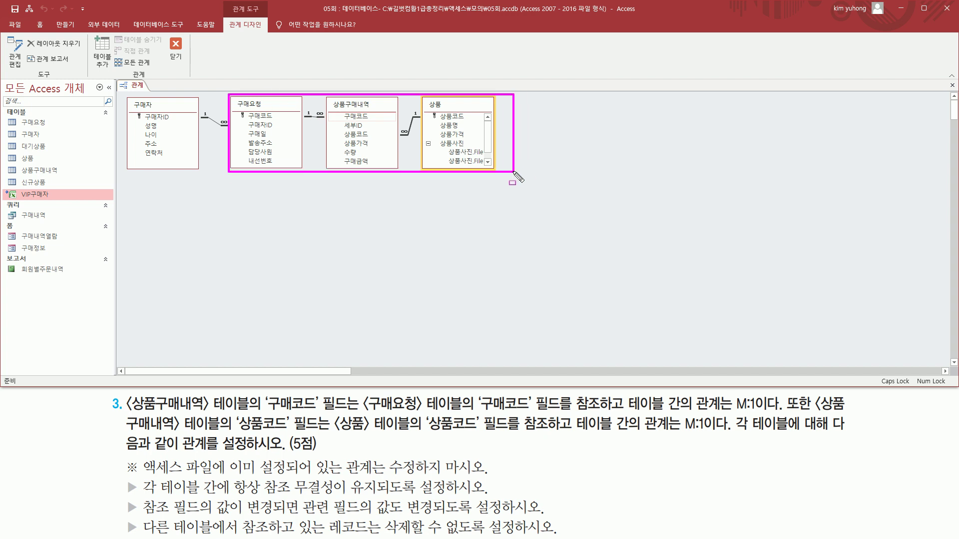
{"action": "key", "text": "Escape"}
{"action": "left_click", "coordinate": [351, 195]}
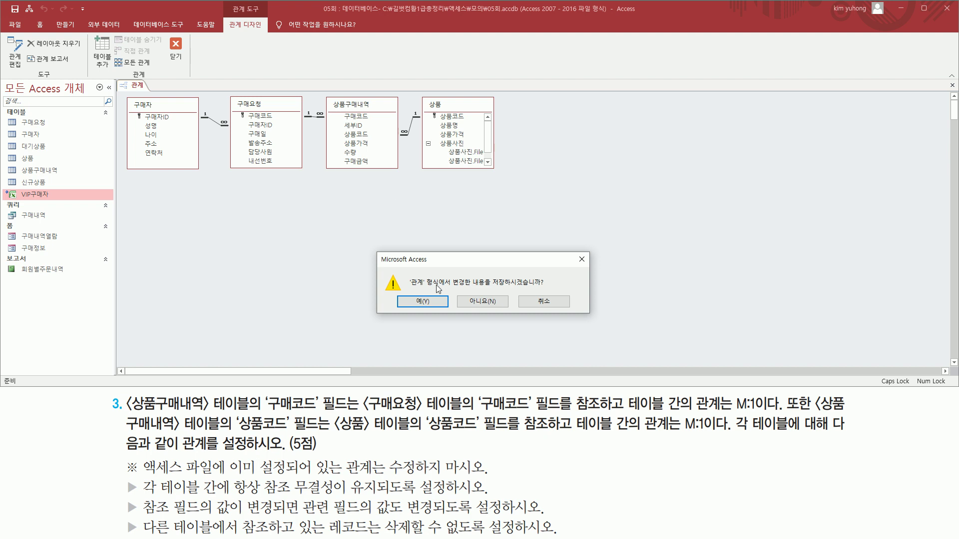
{"action": "left_click", "coordinate": [422, 301]}
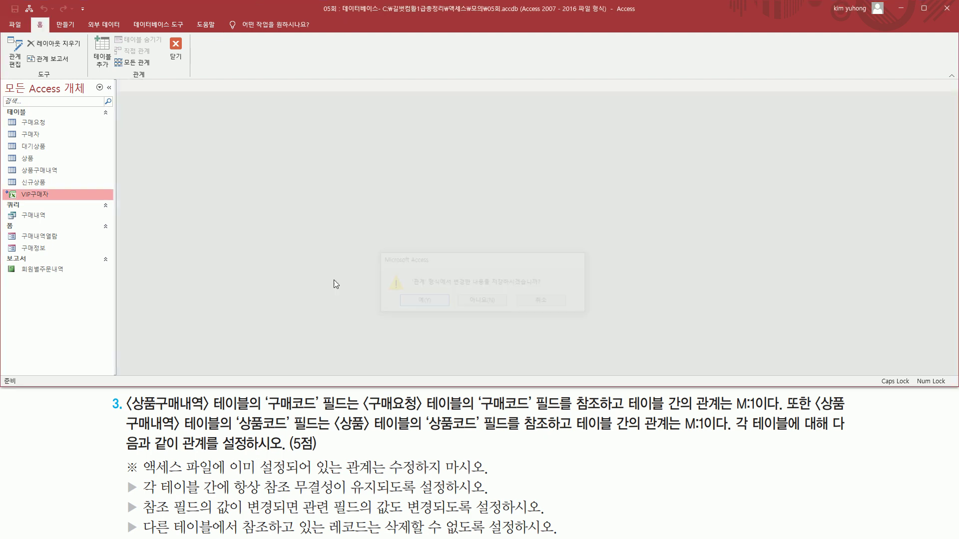